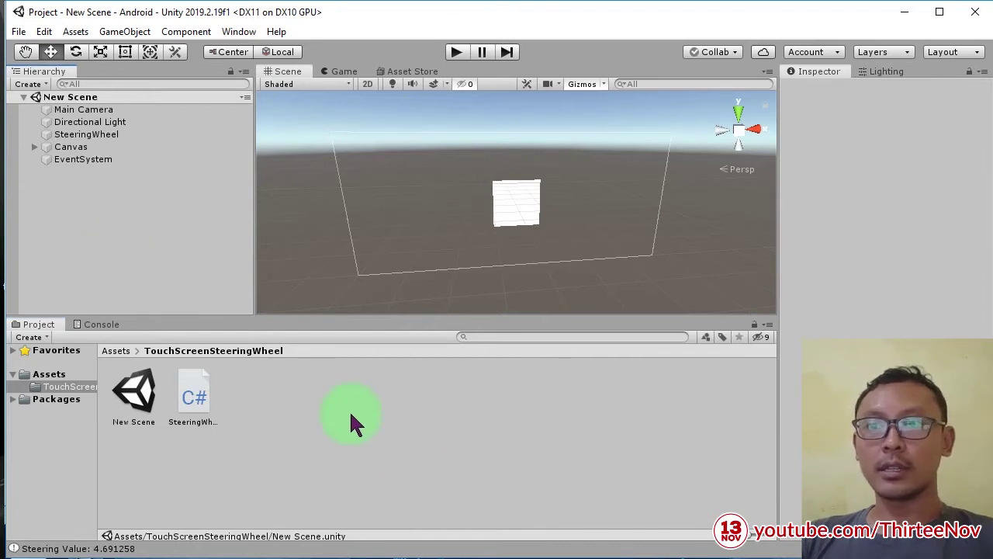
Review the tutorial links in the notes, selecting each entry, then return to Unity.
key(alt+Tab)
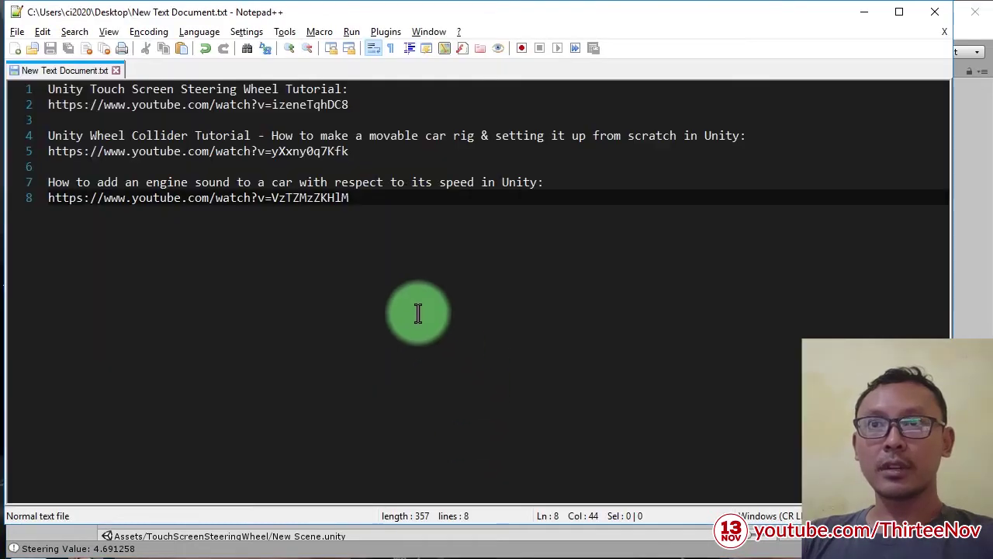
drag(353, 104, 3, 92)
click(417, 215)
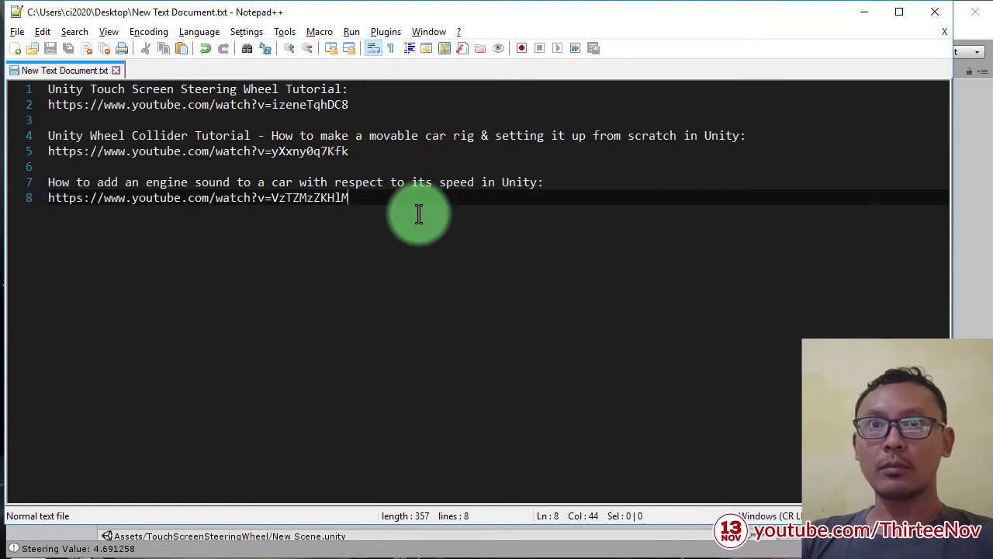
drag(349, 104, 7, 104)
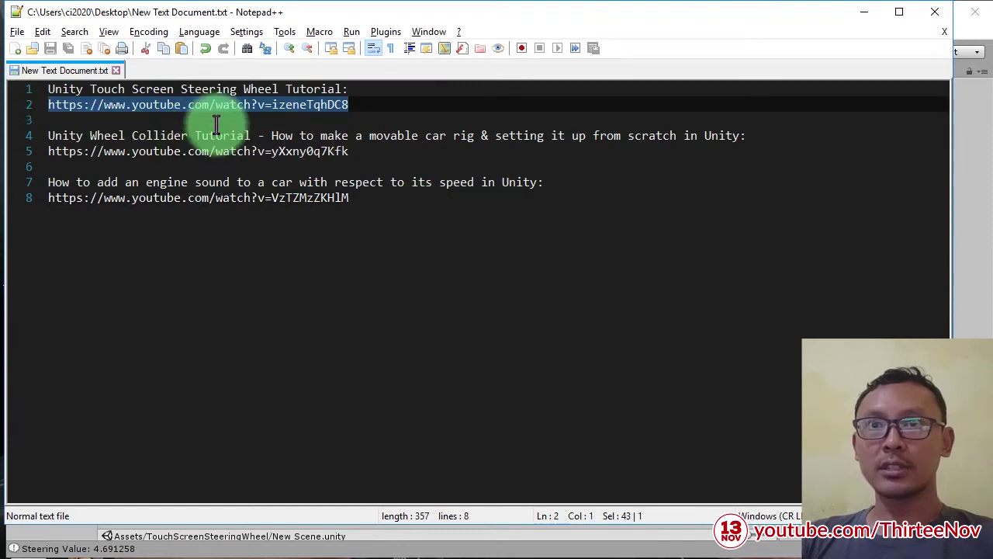
triple_click(311, 109)
click(398, 217)
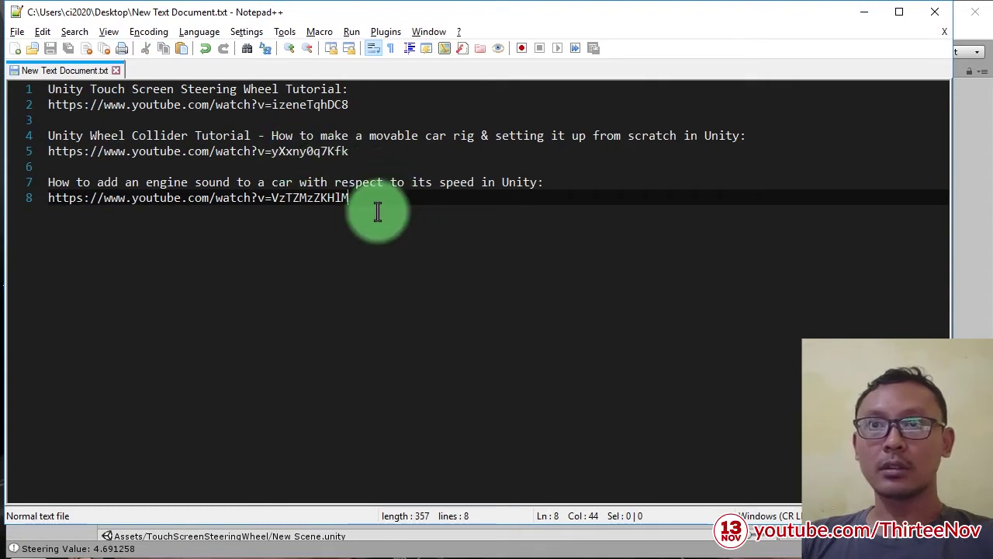
key(shift+Up)
key(shift+Home)
click(387, 201)
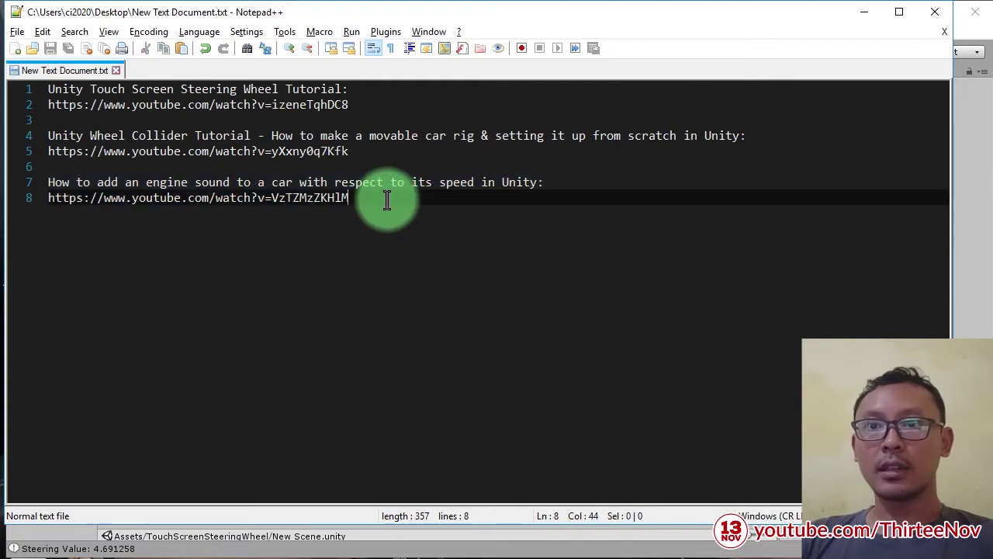
key(ctrl+a)
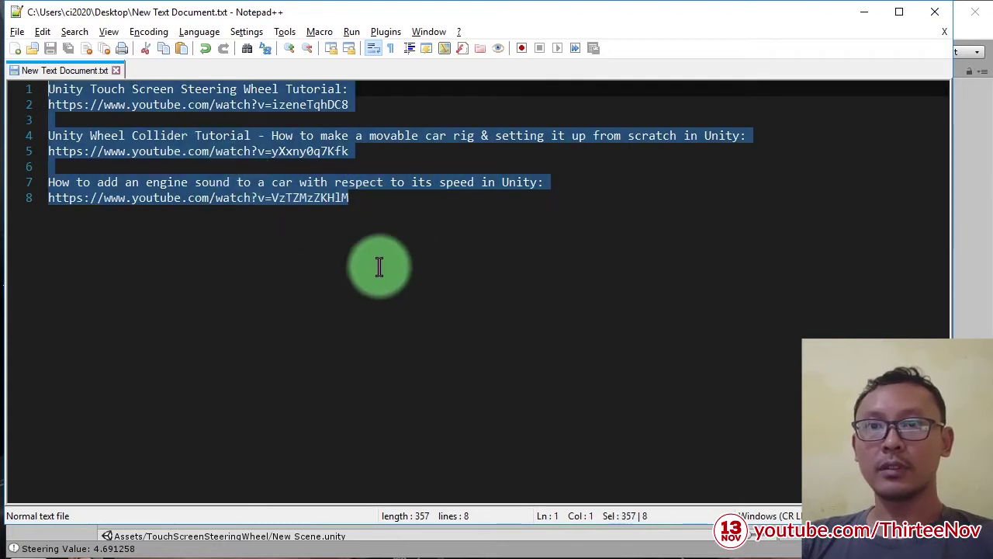
click(550, 324)
key(alt+Tab)
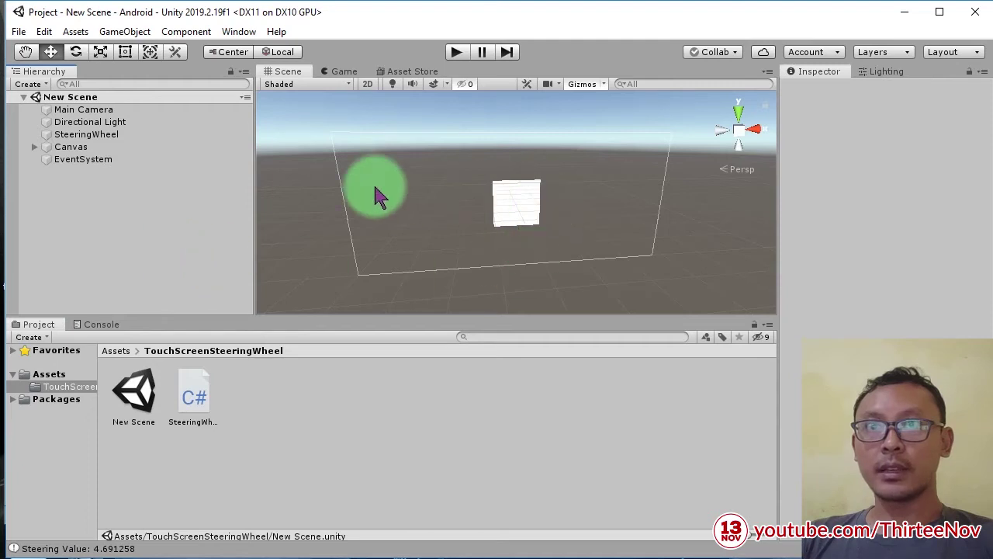
Anchor the canvas Image to the bottom-left corner using the anchor presets.
click(527, 208)
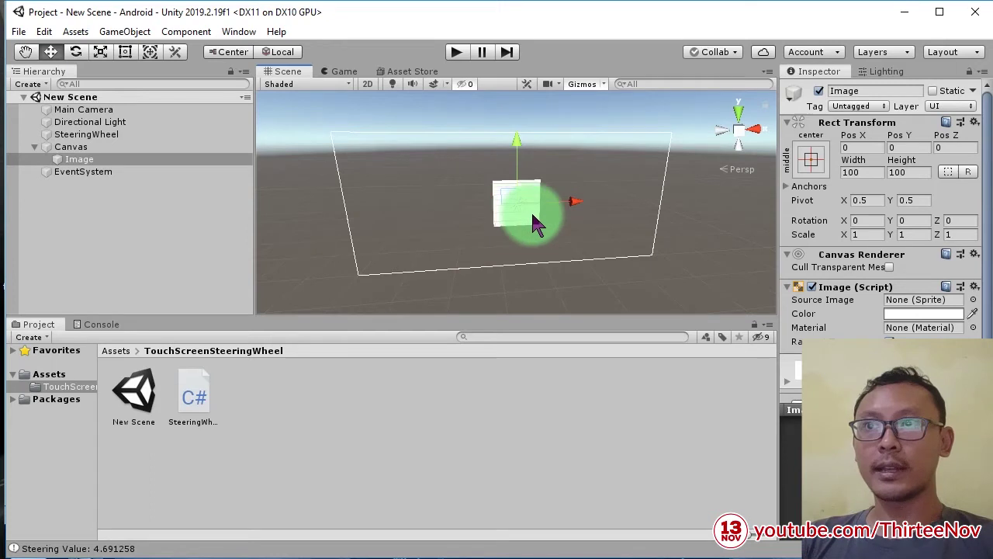
click(811, 163)
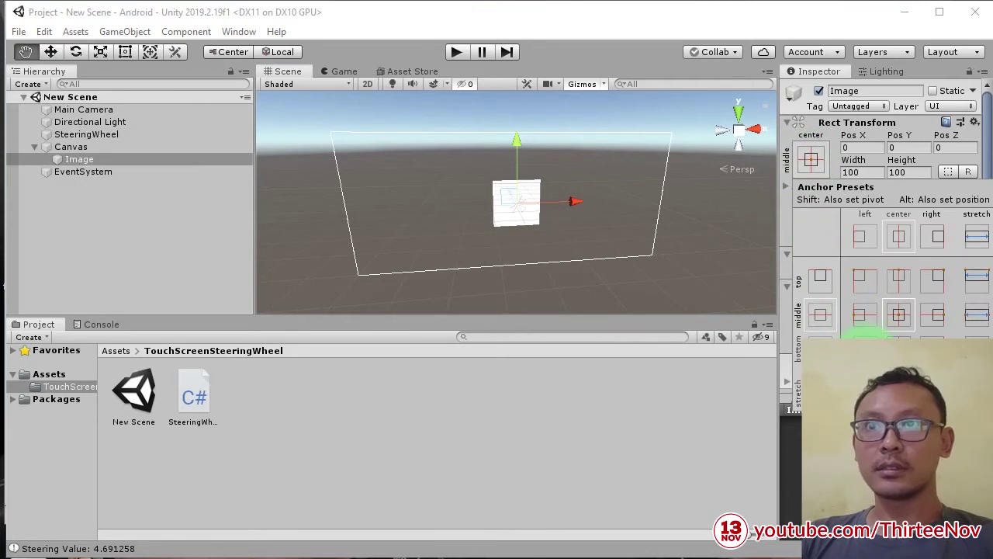
alt+click(865, 347)
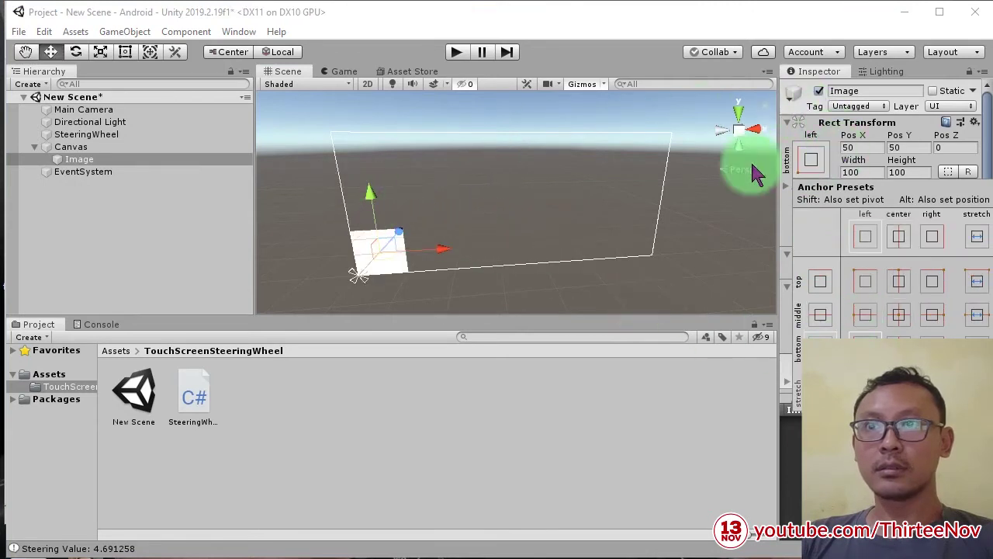
click(443, 255)
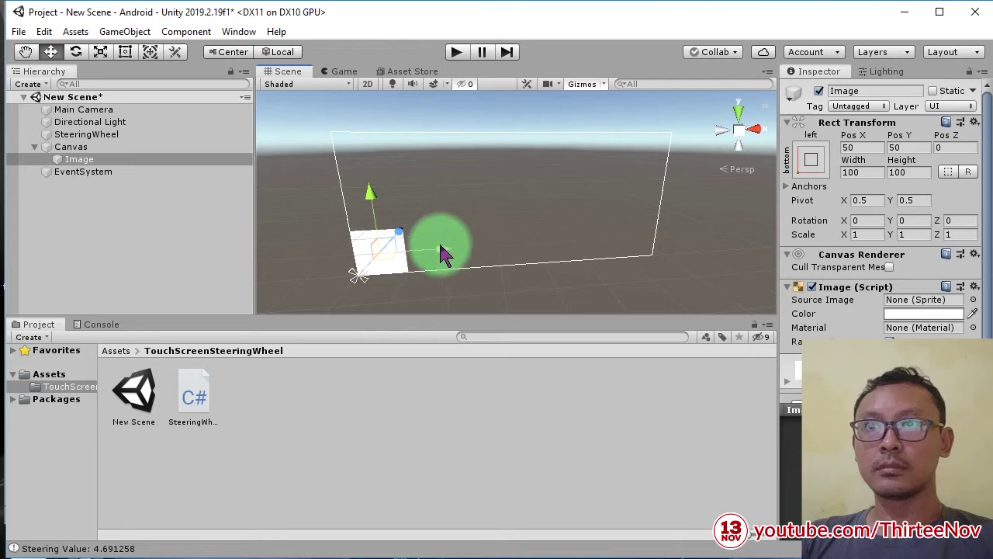
Move the Image near the corner and set Pos X and Pos Y to 95.
drag(453, 254, 463, 250)
drag(394, 194, 395, 188)
click(845, 147)
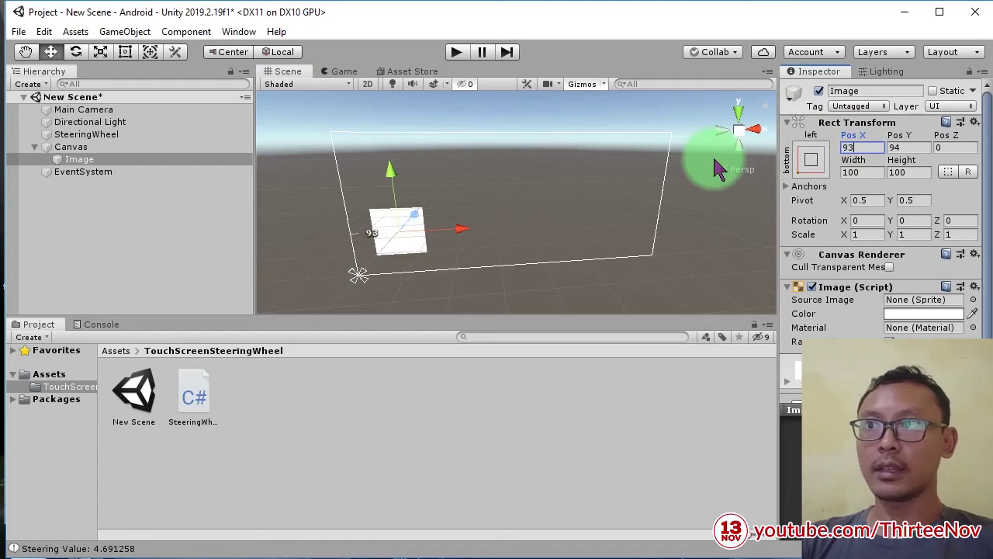
text(95)
key(Tab)
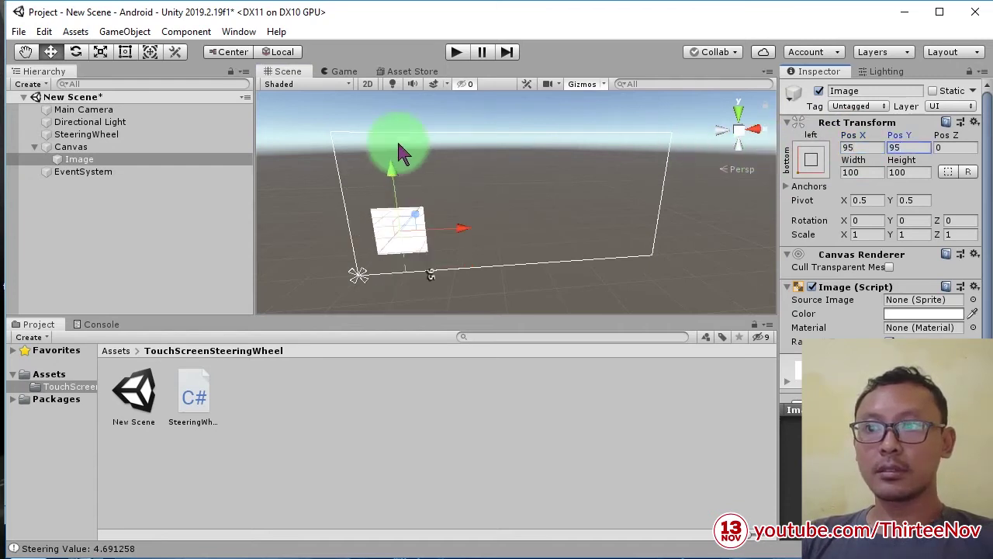
click(154, 222)
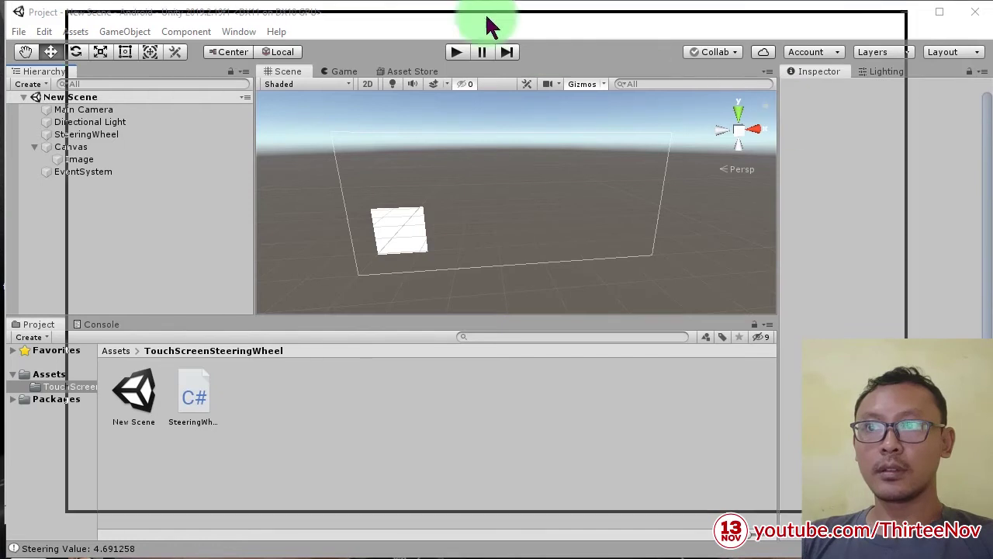
Import sw.png from the Desktop into the Unity Project panel.
key(super+e)
click(159, 153)
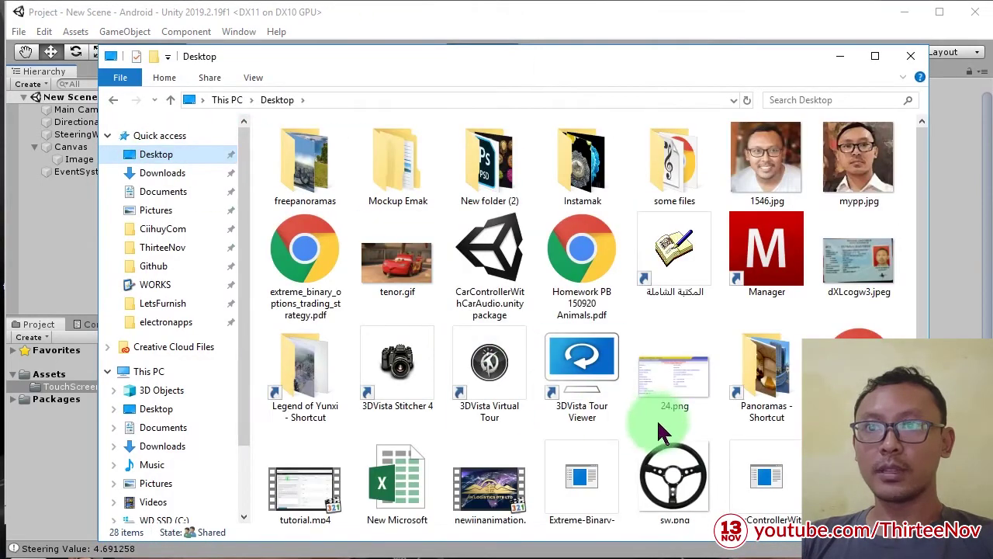
mouse_move(674, 450)
mouse_down()
mouse_move(458, 485)
mouse_move(388, 423)
mouse_move(255, 395)
mouse_up()
key(alt+Tab)
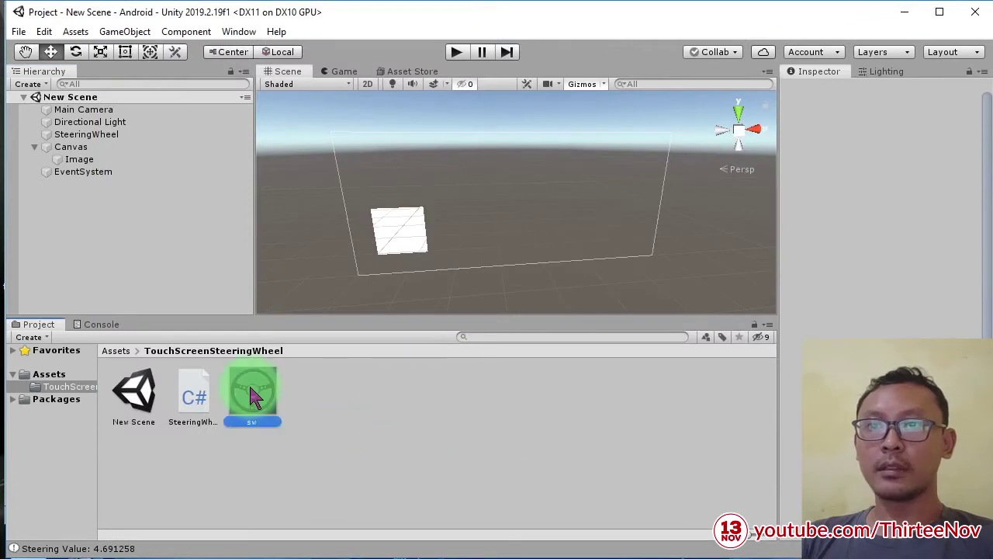
Set the sw texture's Texture Type to Sprite (2D and UI).
click(905, 126)
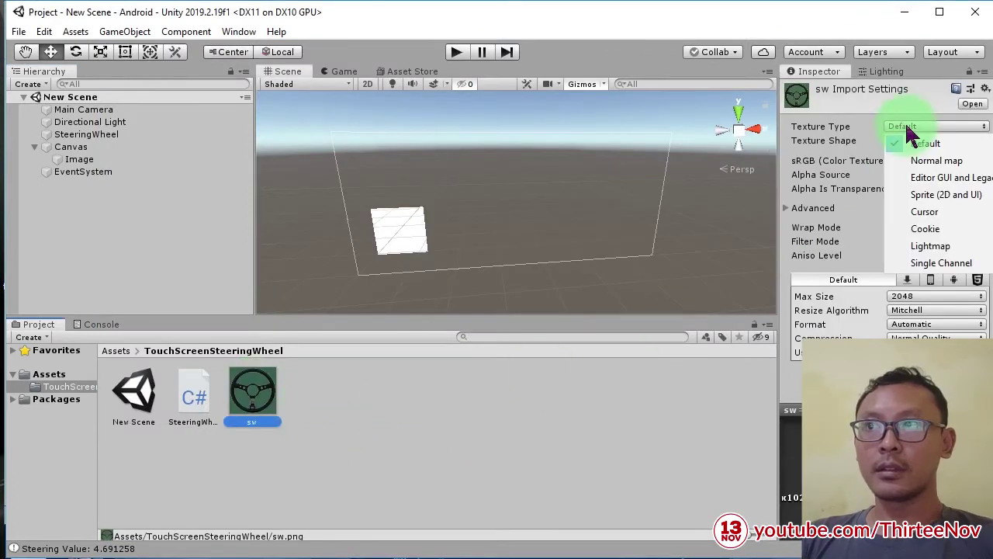
click(920, 200)
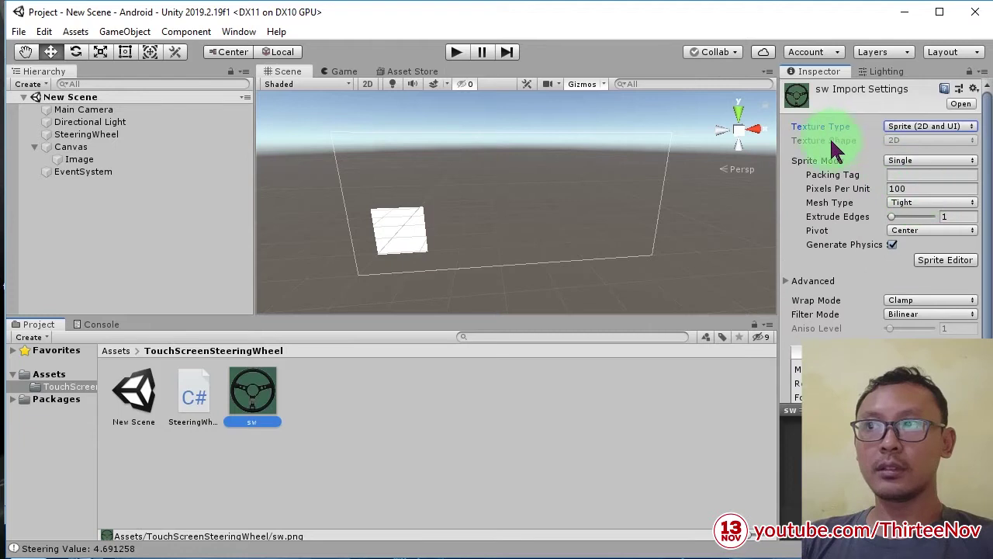
scroll(793, 346, down, 3)
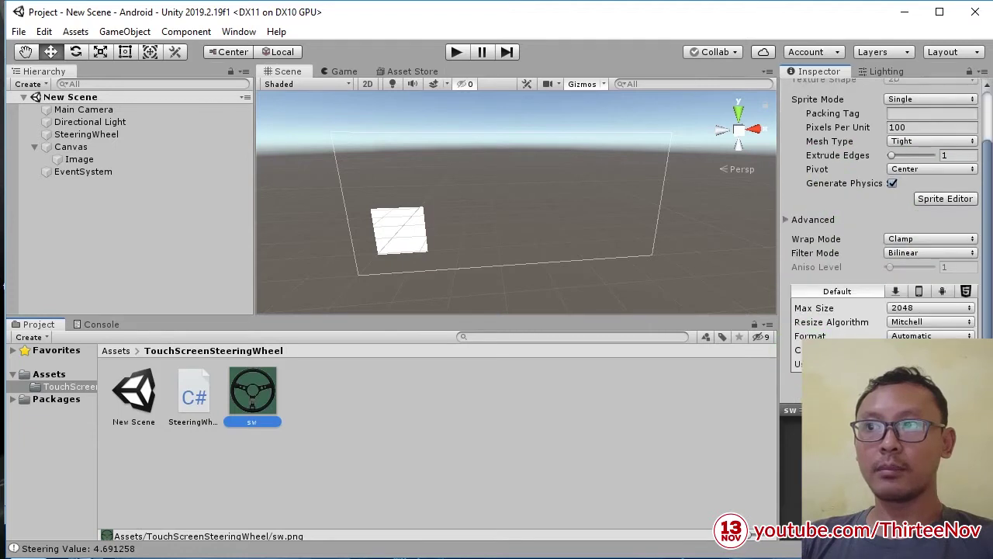
Assign the sw sprite as the canvas Image's Source Image.
click(79, 159)
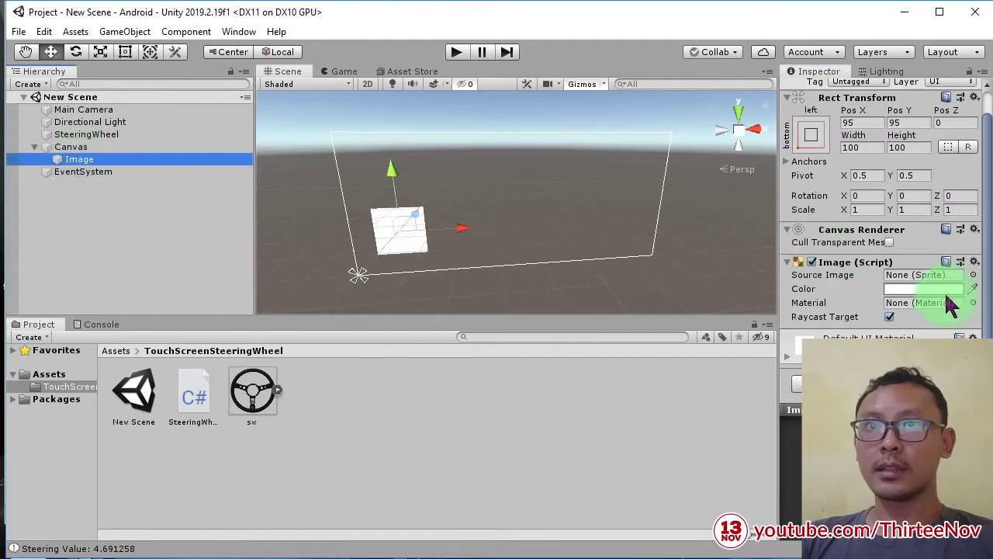
click(253, 396)
drag(256, 402, 960, 283)
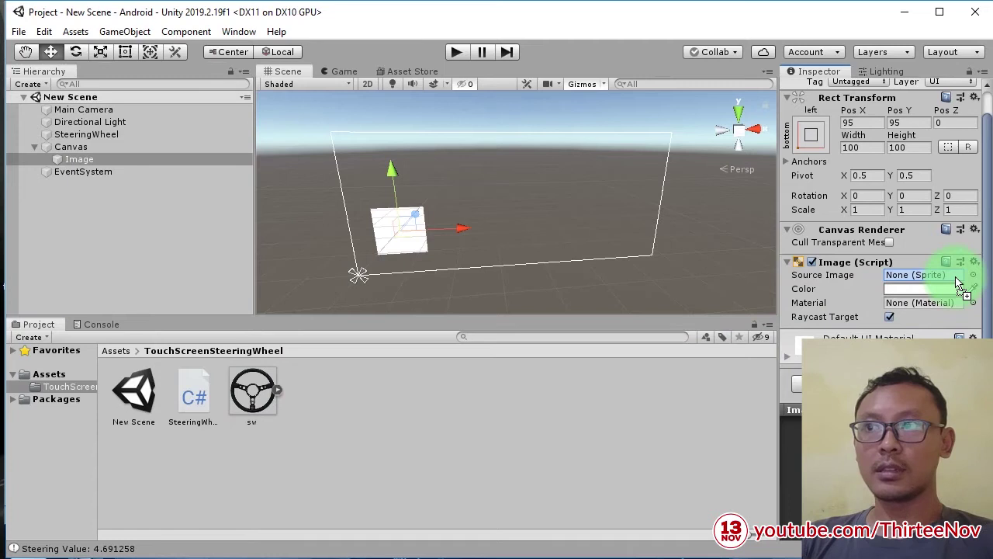
drag(960, 283, 959, 284)
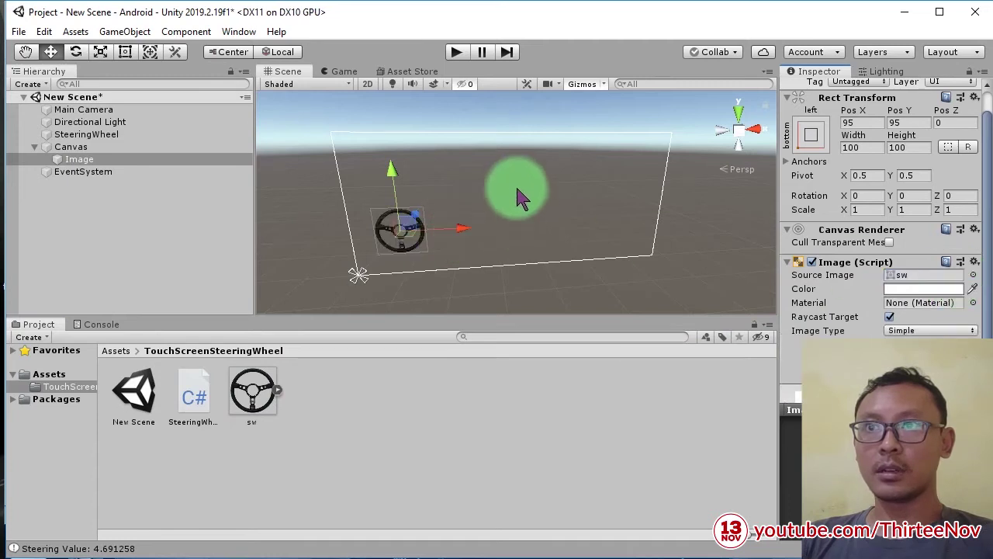
Import the CarControllerWithCarAudio package from the Desktop into Assets.
click(446, 435)
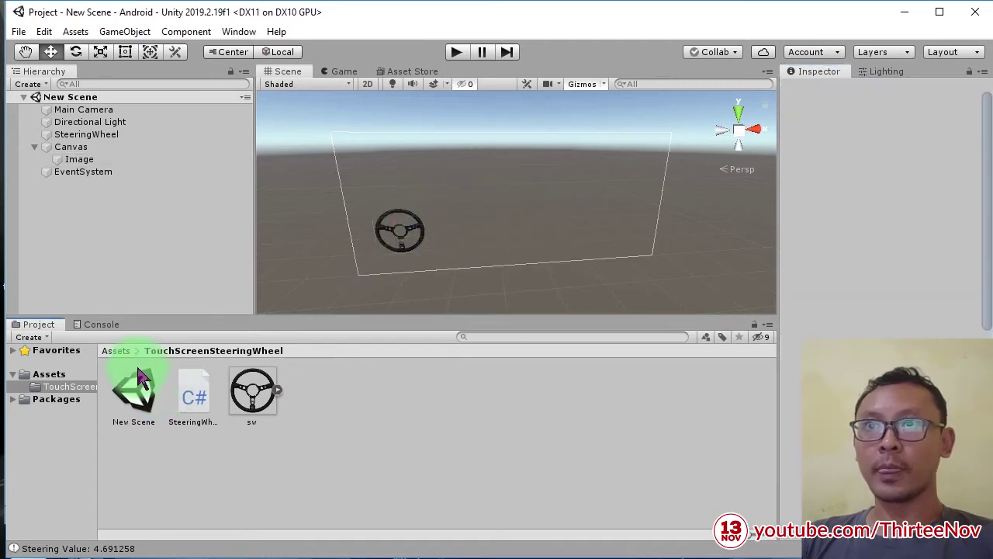
click(118, 350)
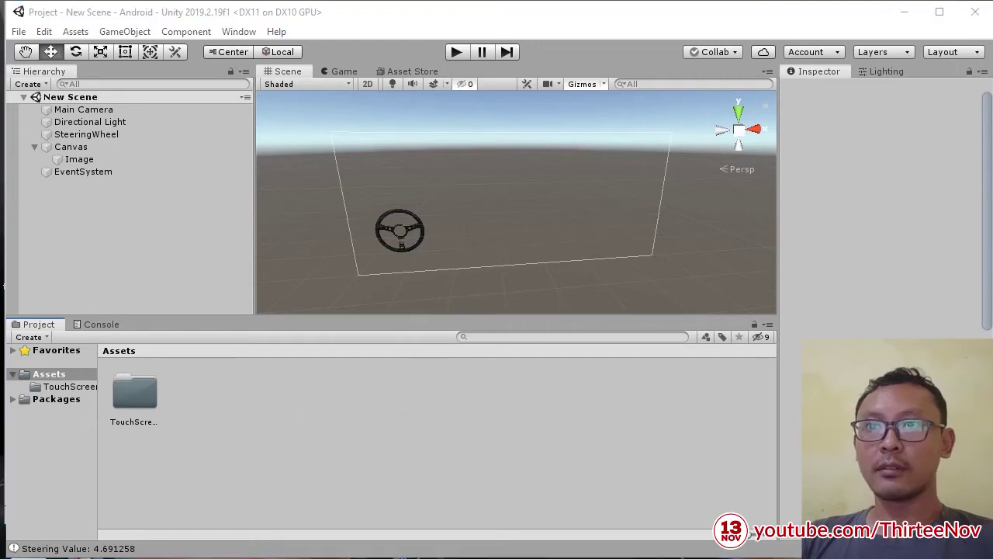
key(alt+Tab)
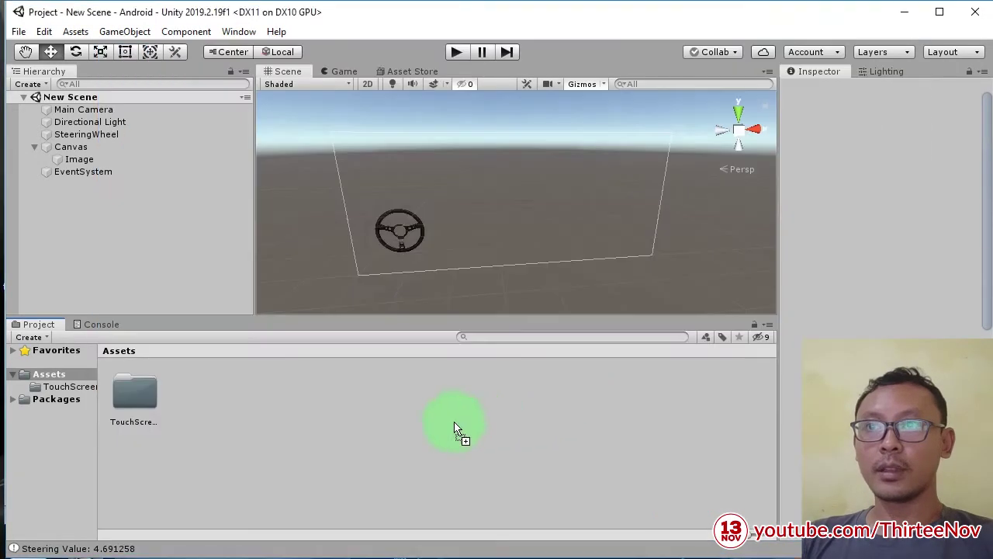
drag(489, 239, 328, 443)
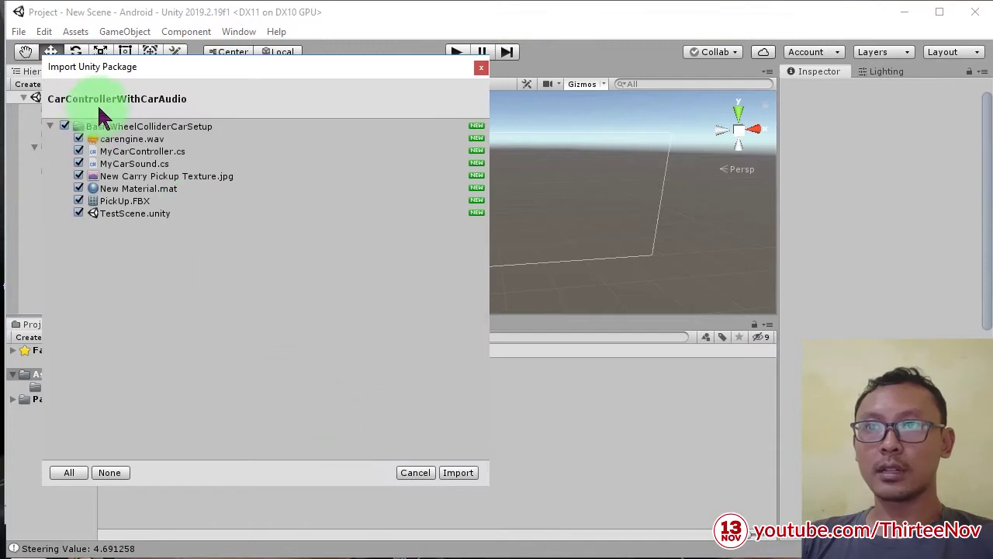
click(464, 471)
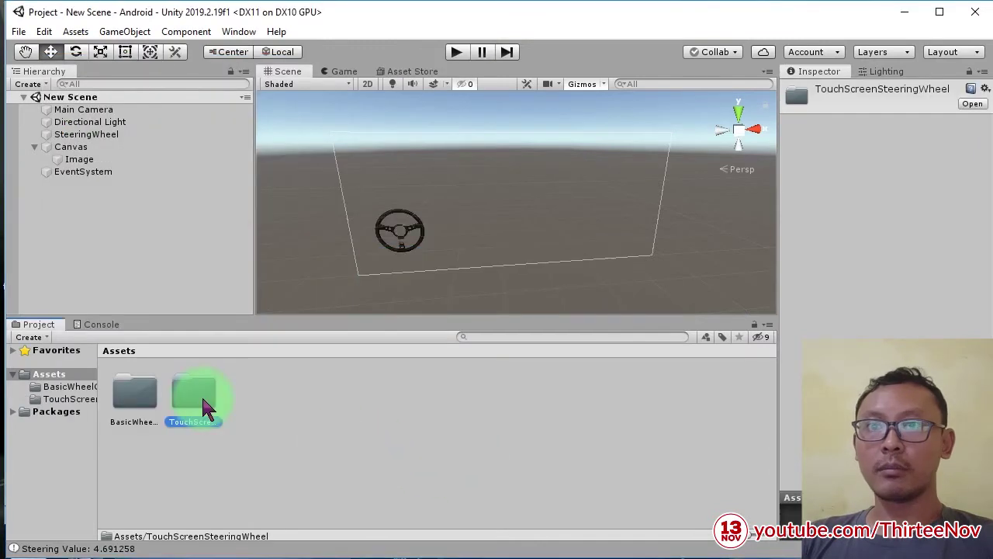
Browse into the BasicWheelColliderCarSetup folder to view the car assets and TestScene.
double_click(201, 394)
click(116, 351)
double_click(142, 397)
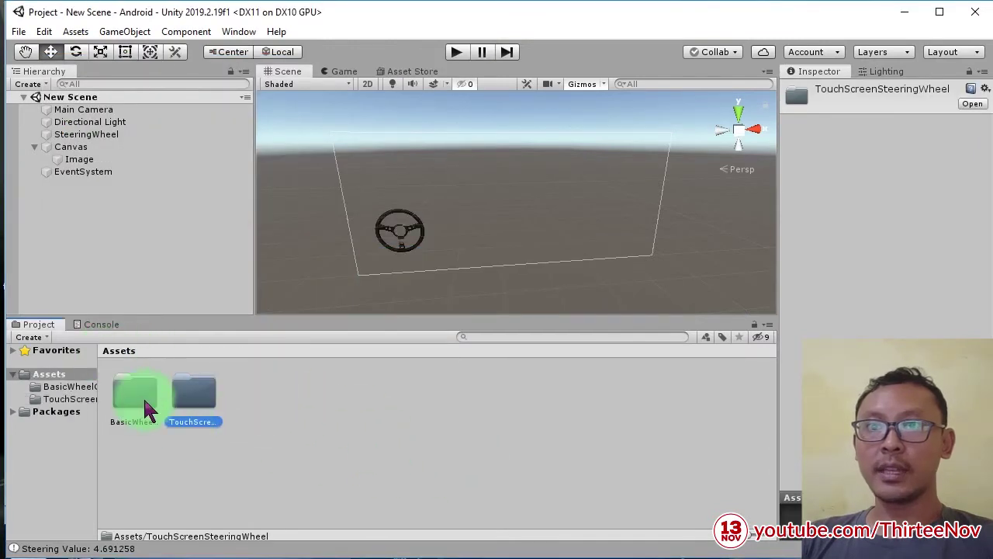
click(477, 456)
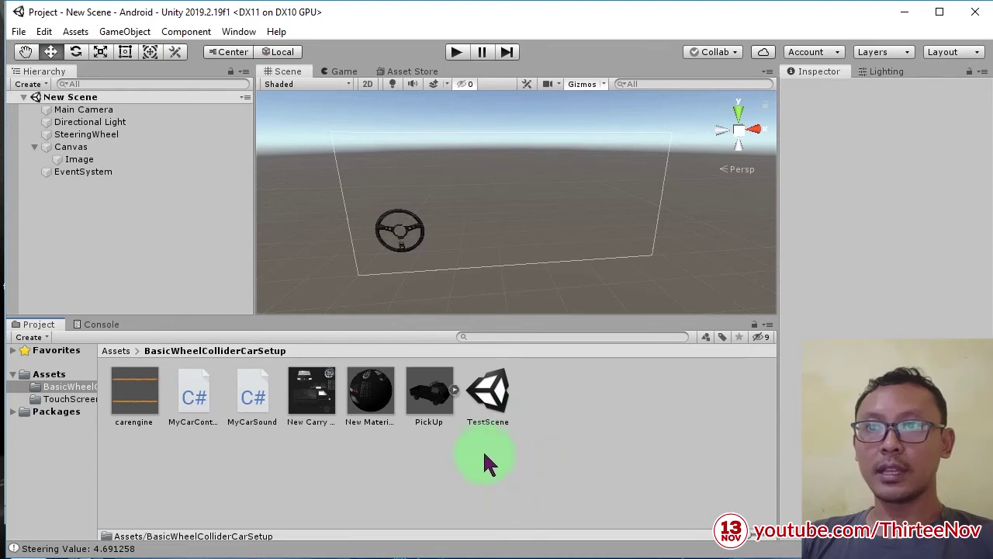
Open TestScene and play-test the car driving, then stop play mode.
double_click(497, 400)
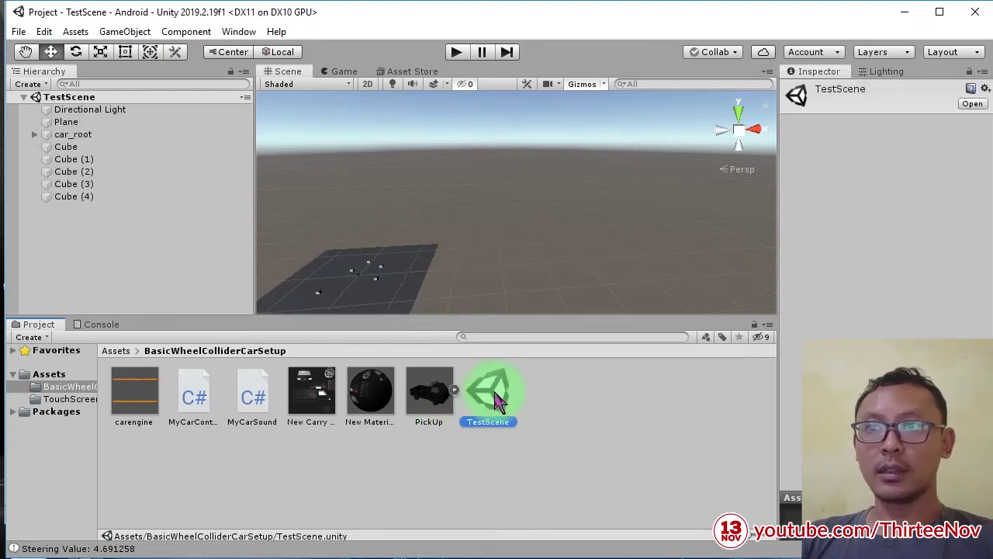
click(457, 53)
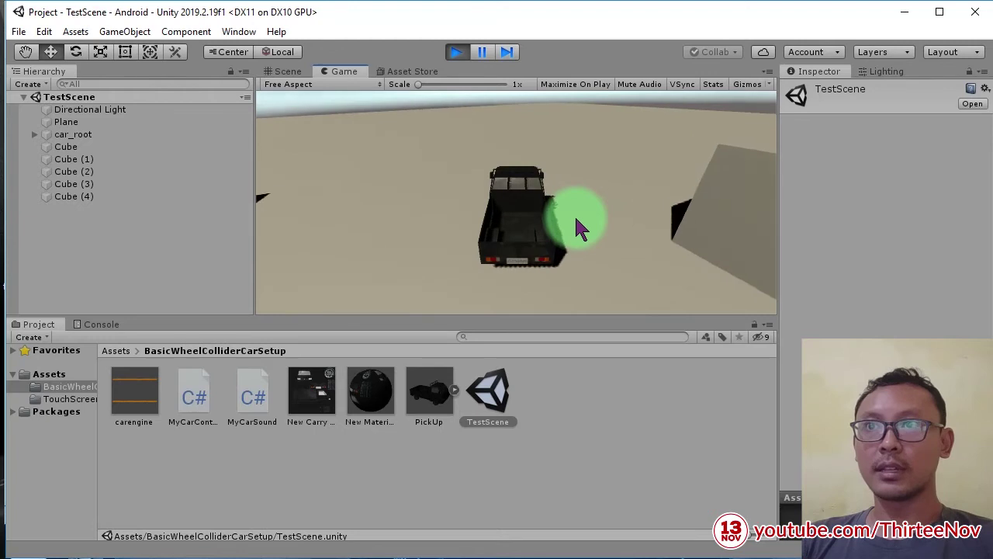
click(456, 53)
click(388, 471)
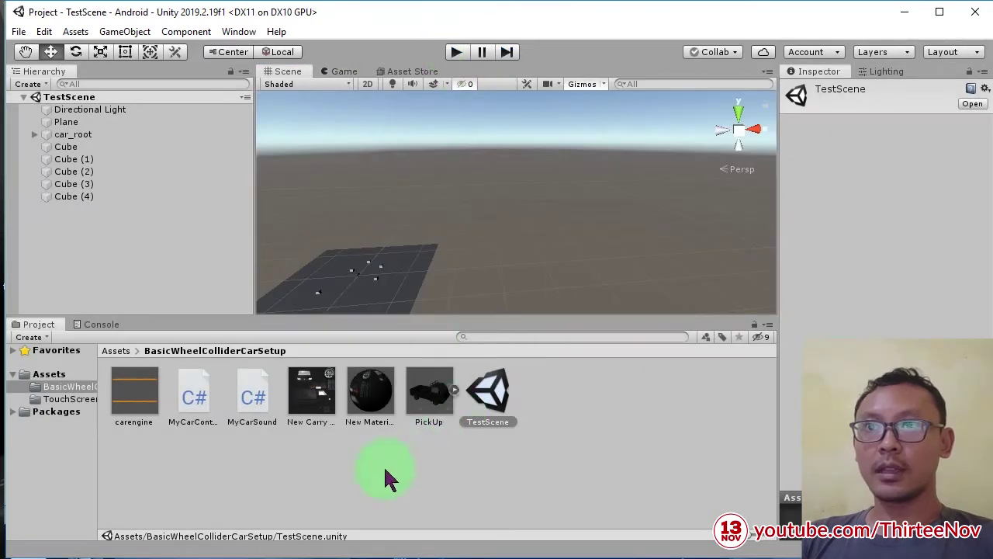
Open the Assets/TouchScreenSteeringWheel folder in the Project panel.
click(116, 350)
click(197, 396)
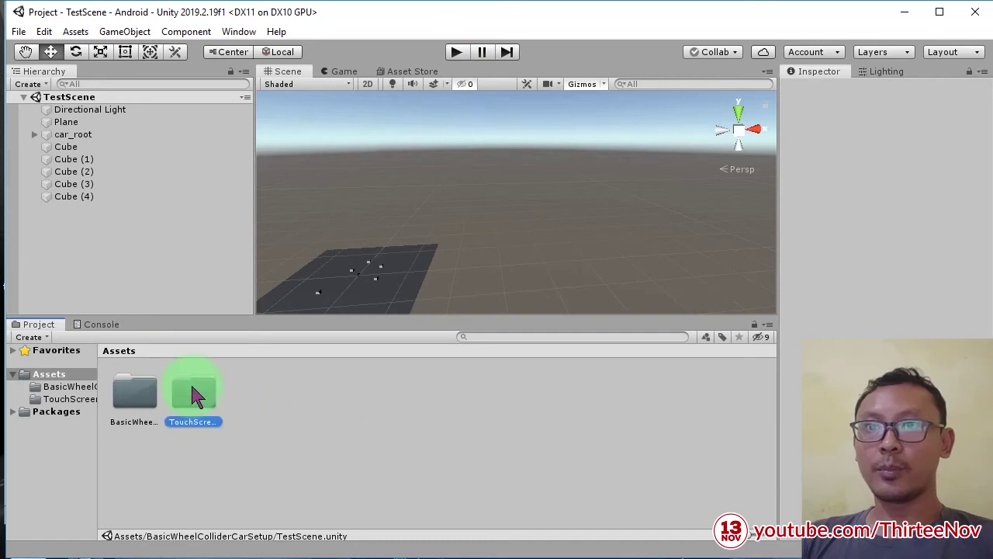
double_click(204, 391)
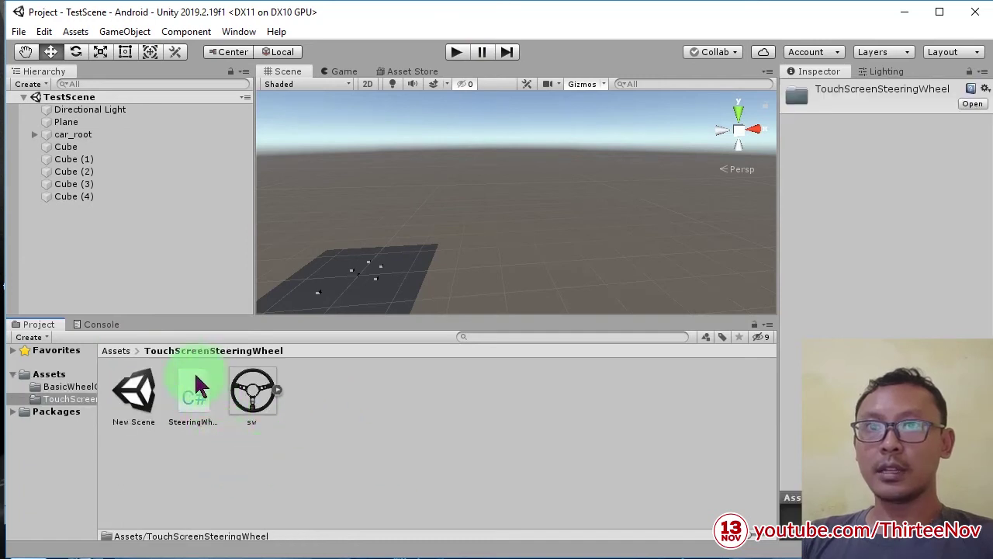
Open New Scene and select the SteeringWheel, Canvas and EventSystem objects to copy.
double_click(134, 384)
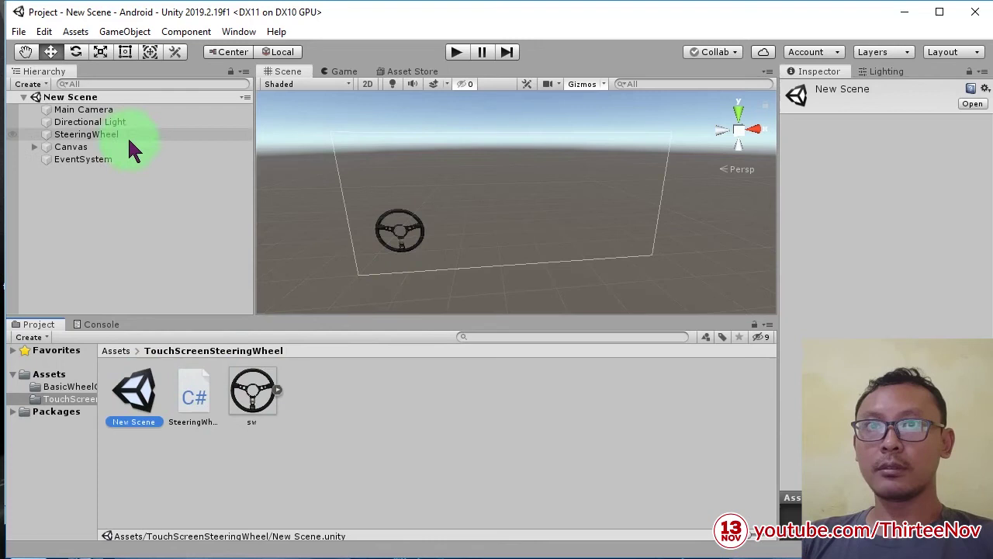
click(89, 135)
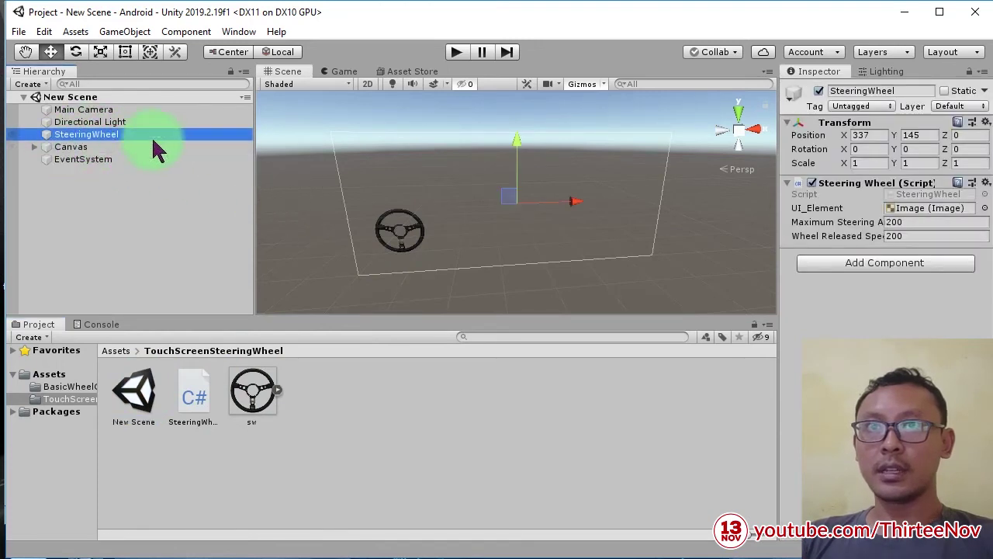
ctrl+click(76, 148)
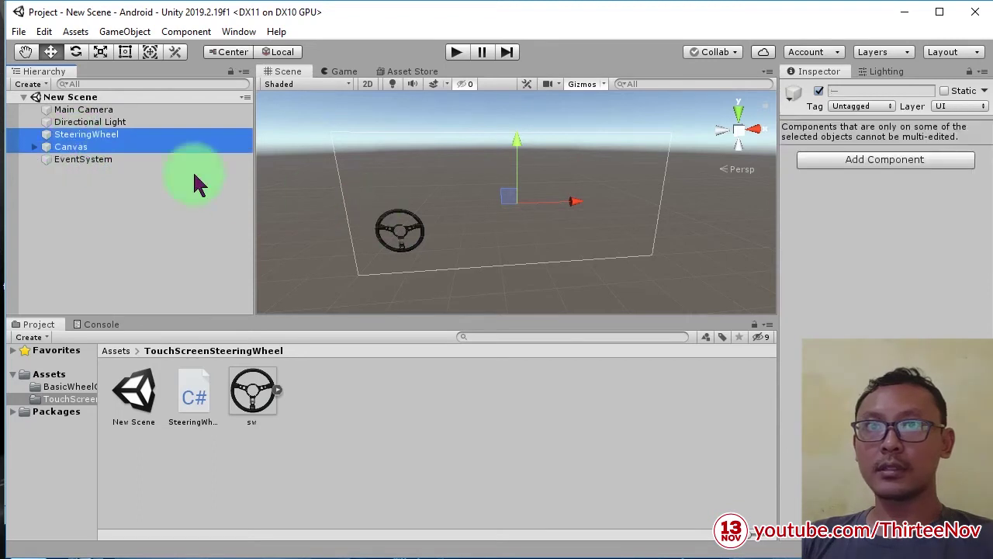
ctrl+click(88, 160)
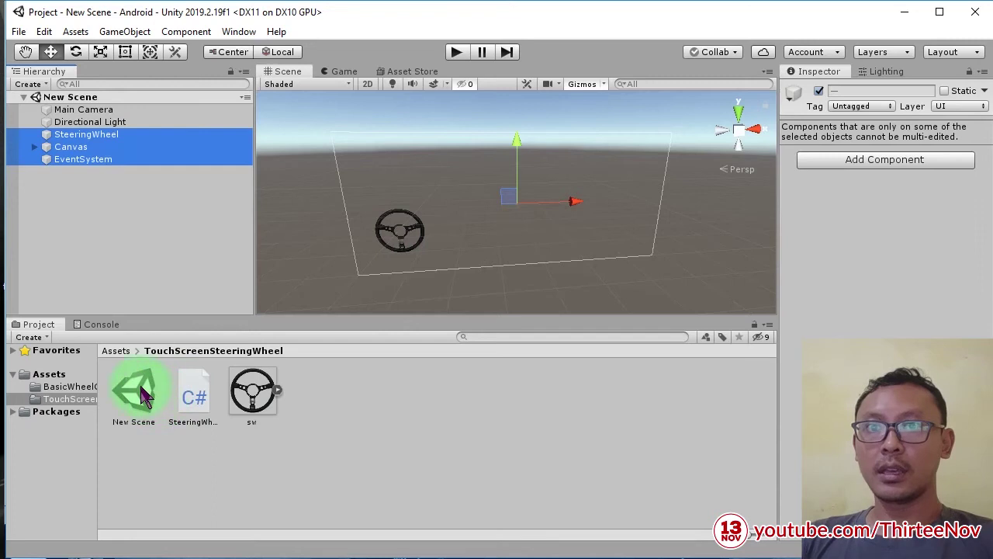
Open TestScene, paste the three objects into its Hierarchy, and select the MyCarController script.
click(115, 350)
double_click(136, 392)
double_click(490, 395)
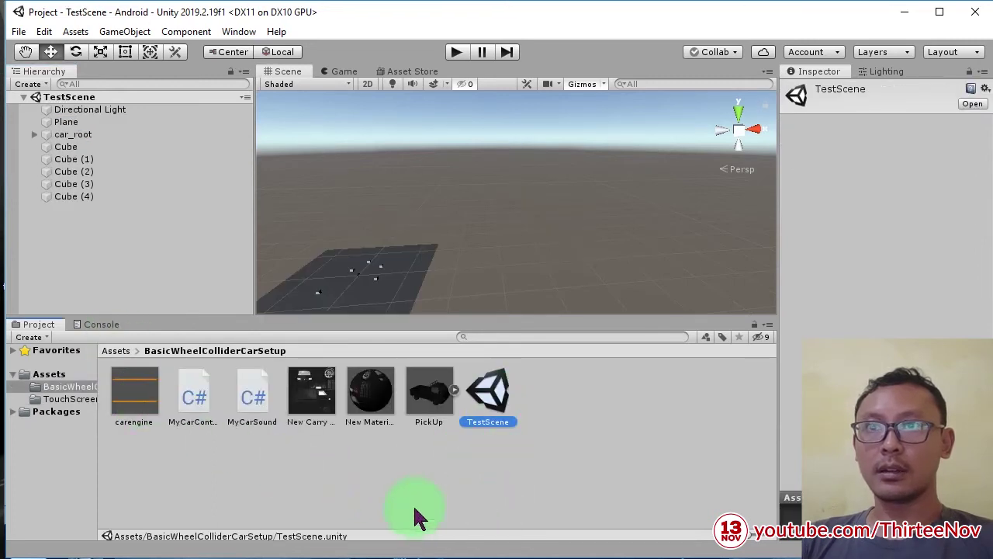
click(130, 263)
key(ctrl+v)
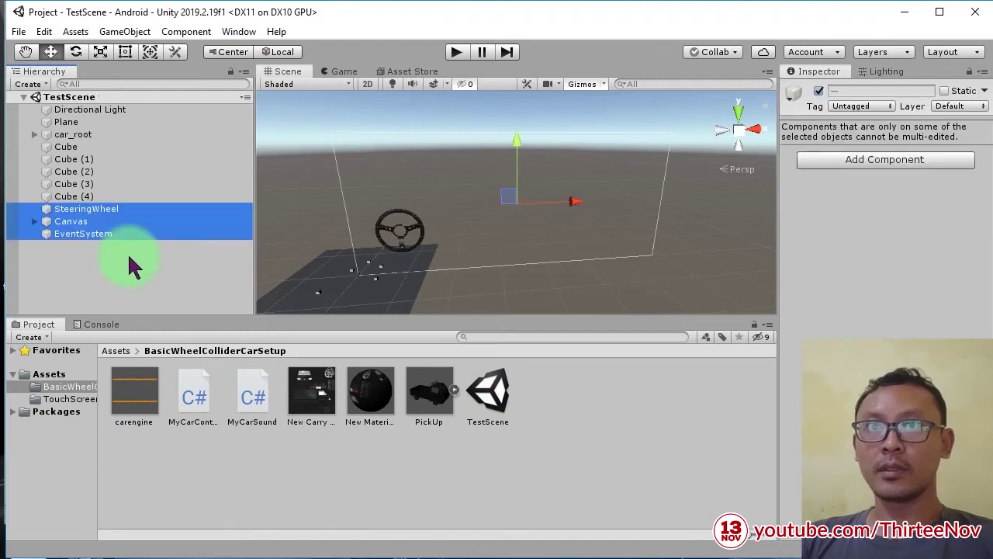
click(324, 497)
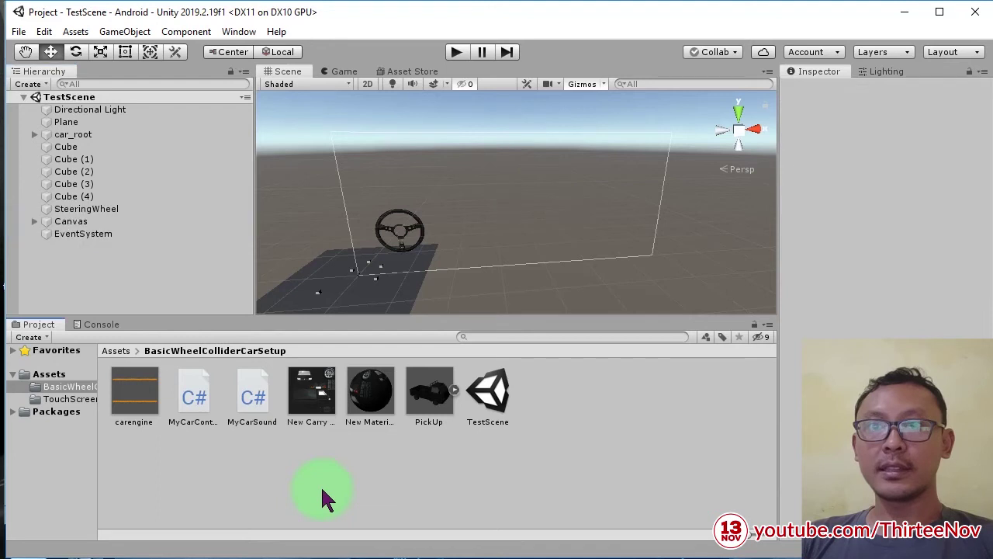
click(190, 399)
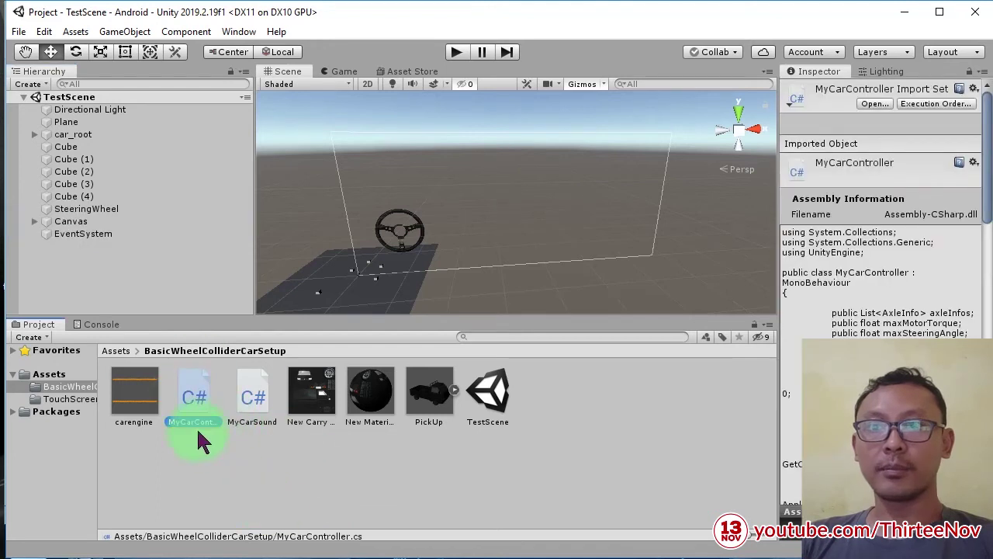
Open MyCarController.cs in Notepad++ and scroll down to the steering calculation line.
double_click(196, 396)
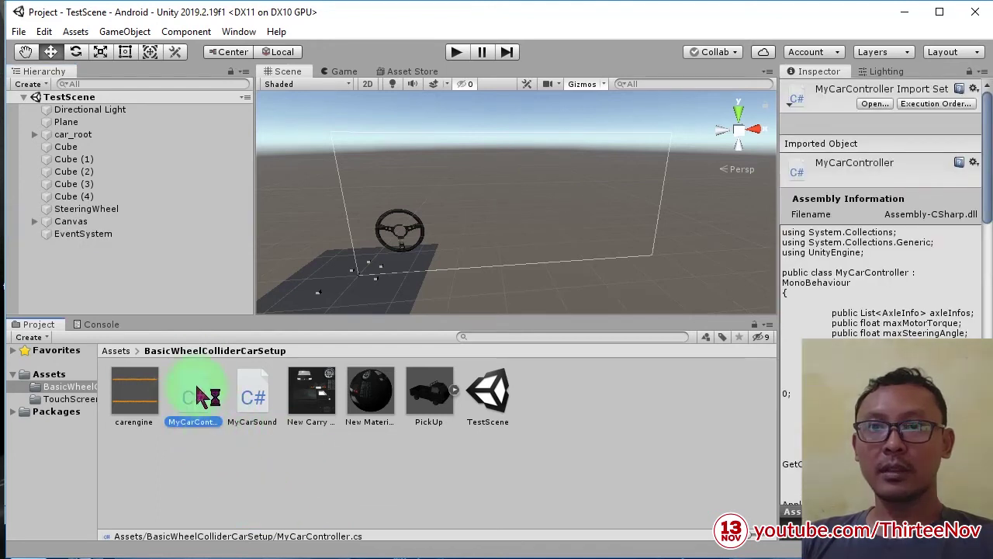
scroll(306, 427, down, 1)
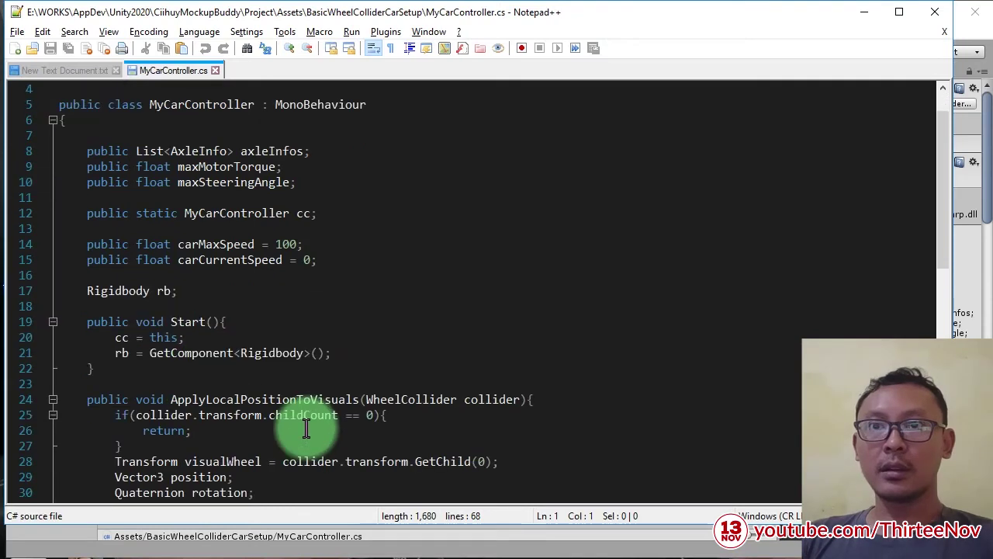
scroll(307, 427, down, 2)
scroll(306, 427, down, 1)
scroll(308, 429, down, 1)
scroll(308, 428, down, 1)
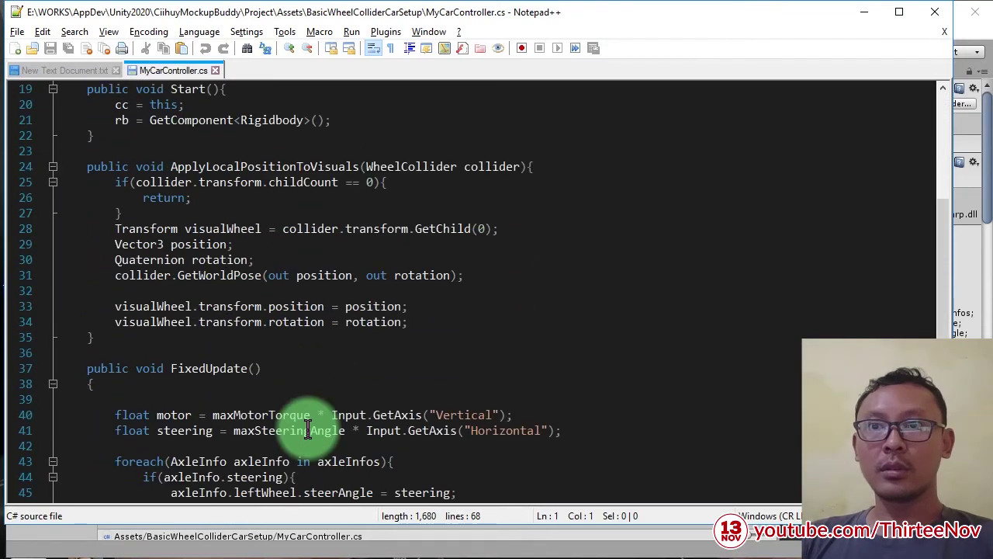
scroll(308, 431, down, 3)
scroll(250, 417, down, 1)
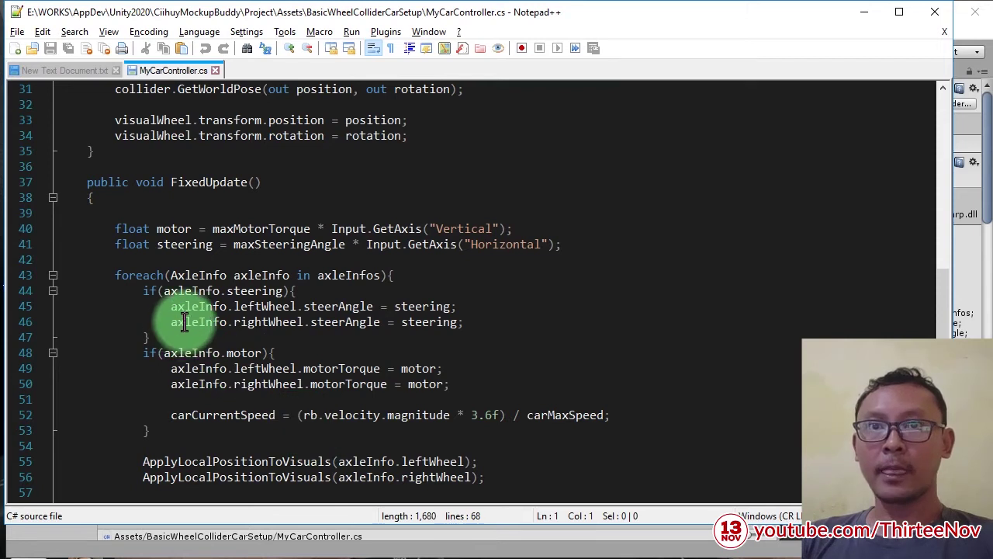
Duplicate the steering line and comment out the original with //.
triple_click(159, 244)
triple_click(277, 245)
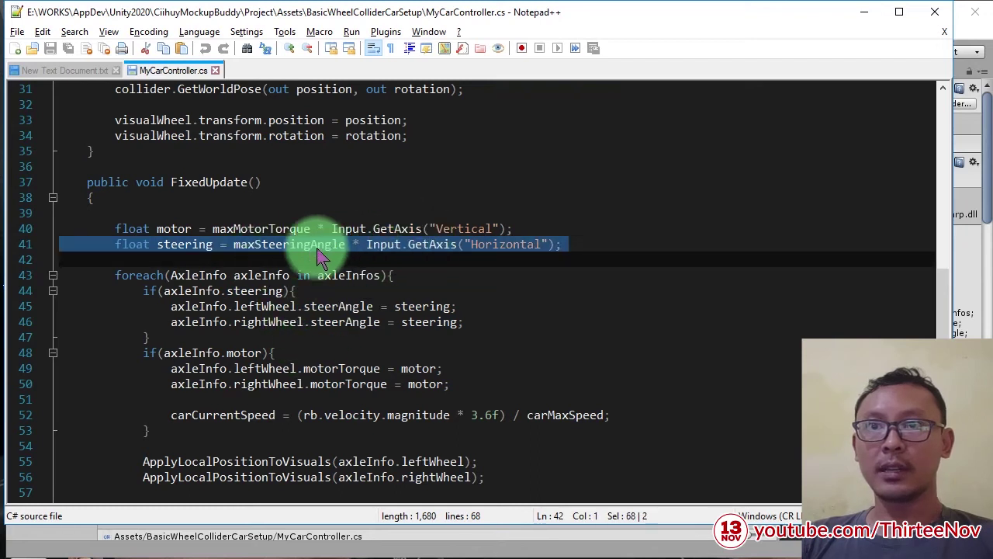
click(273, 246)
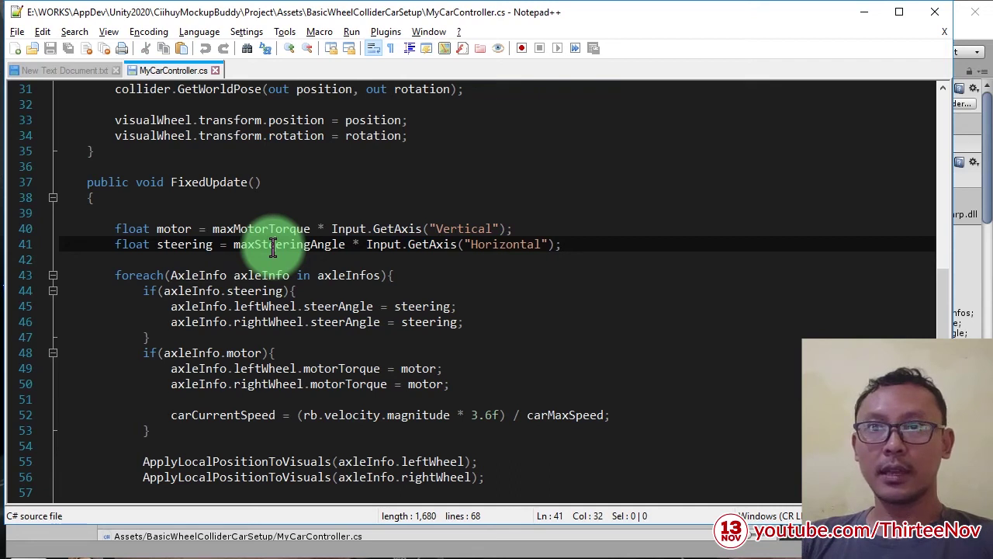
key(ctrl+d)
key(Home)
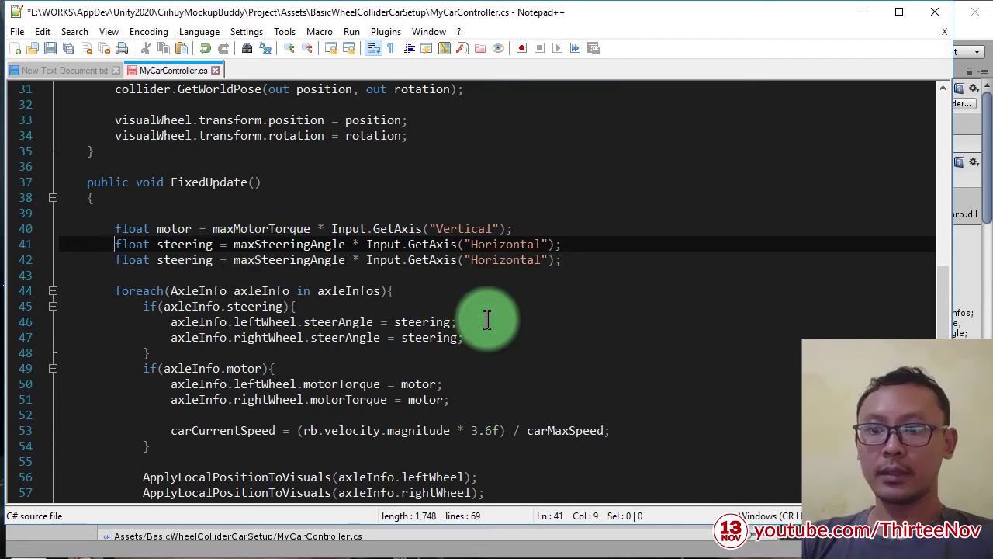
text(//)
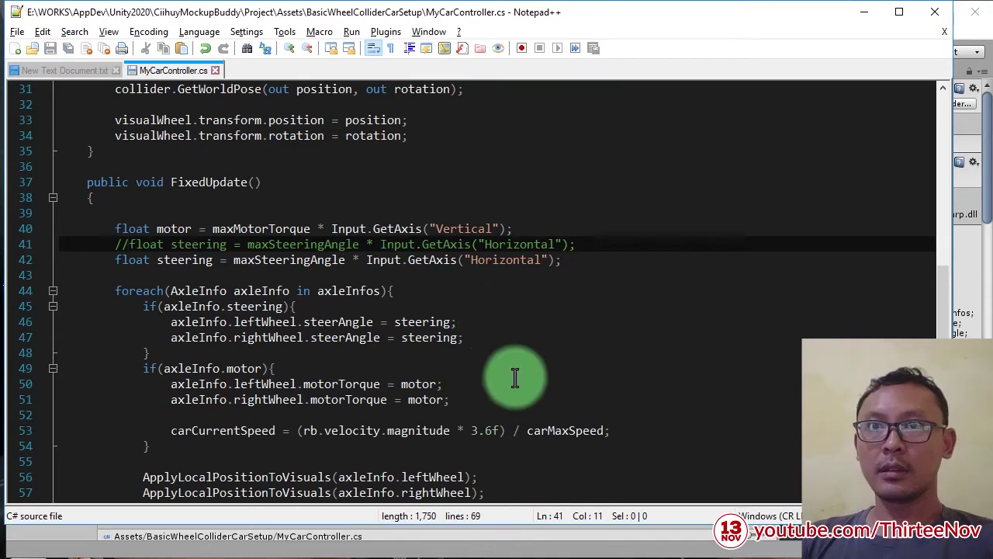
Mark Input.GetAxis("Horizontal") on the live copy, then go to the Rigidbody rb; declaration.
drag(561, 260, 366, 260)
scroll(259, 372, up, 4)
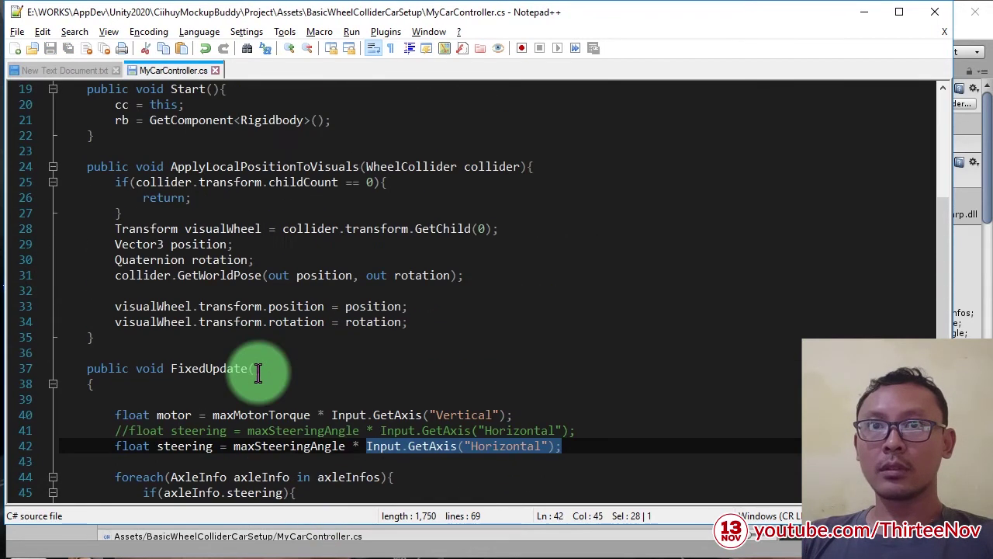
scroll(258, 373, up, 6)
click(347, 306)
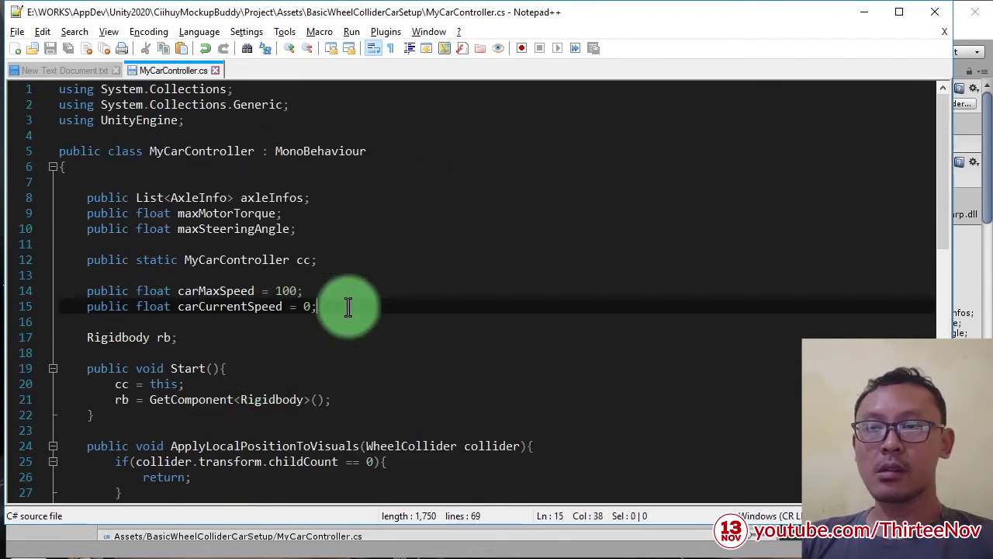
Add 'public GameObject SteeringWheel;' below 'Rigidbody rb;' and save the script.
click(226, 337)
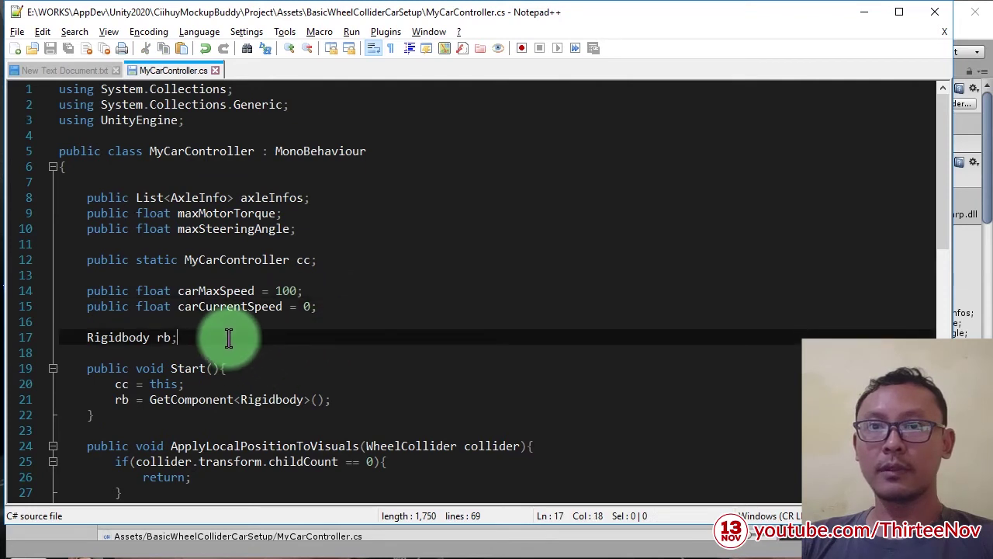
key(Return)
key(Return)
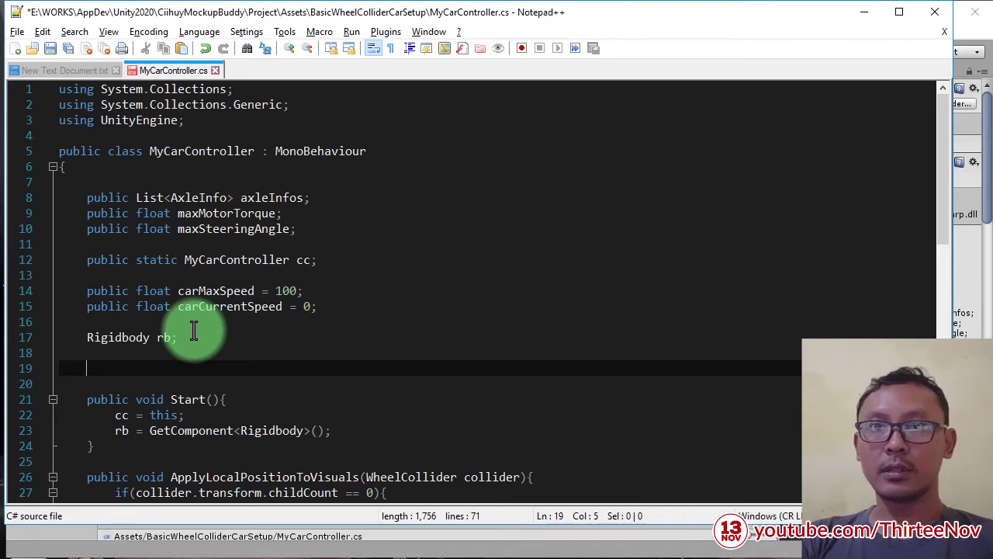
text(pub)
text(lic GameObje)
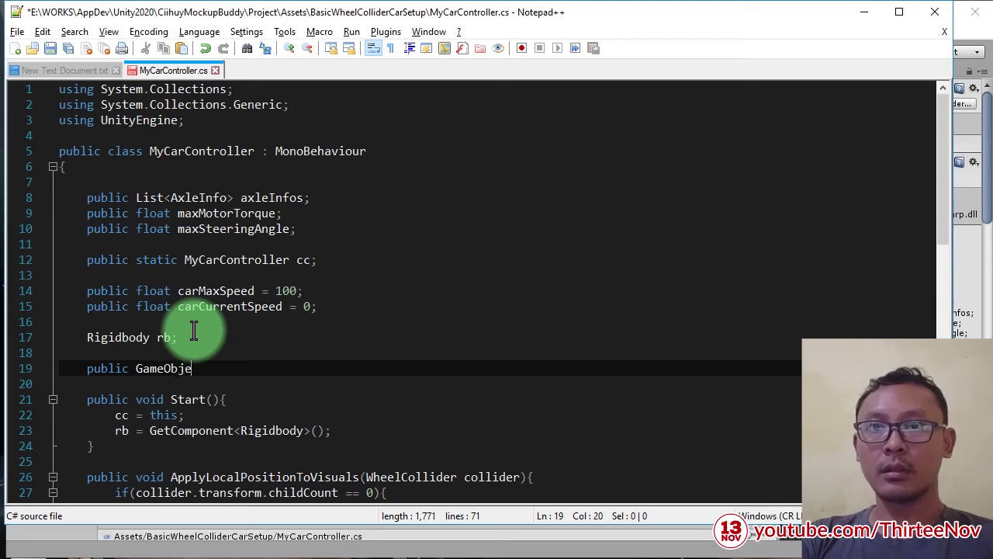
text(SteeringWheel;)
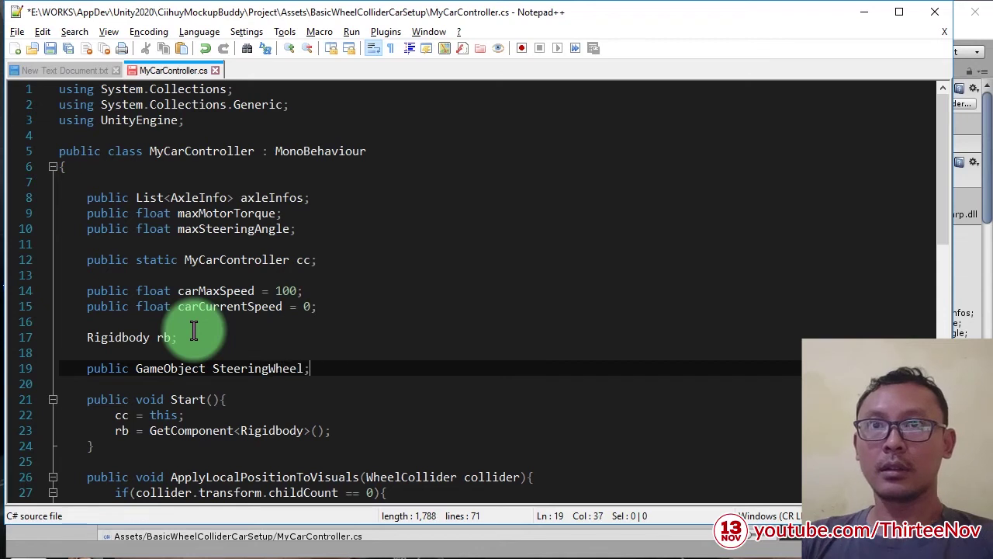
key(ctrl+s)
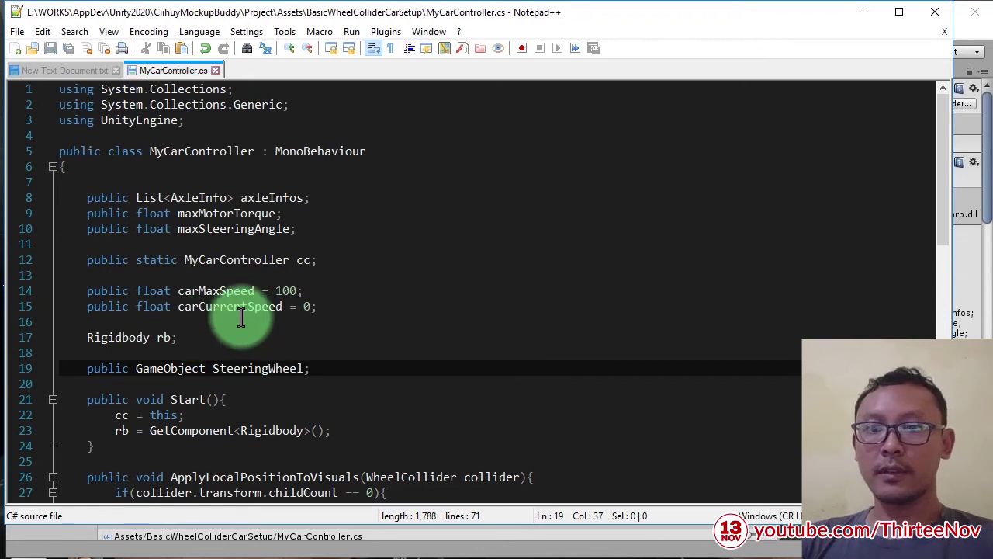
Drag the SteeringWheel object into car_root's My Car Controller Steering Wheel slot.
key(alt+Tab)
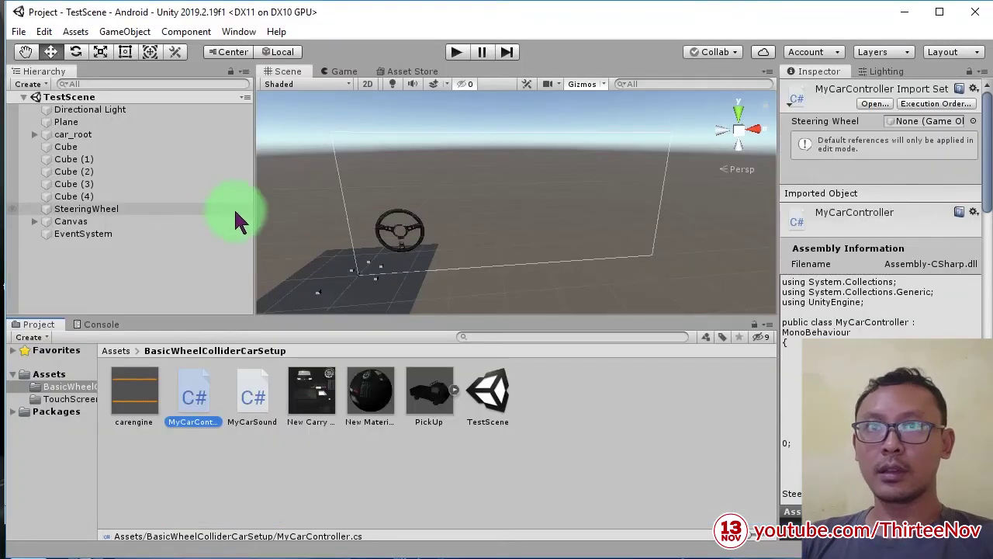
click(78, 134)
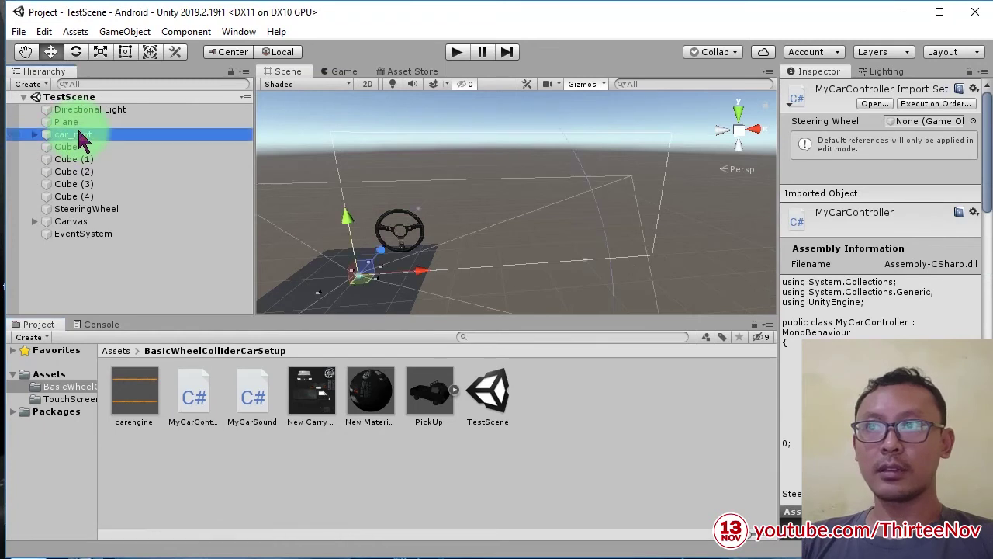
scroll(881, 233, down, 5)
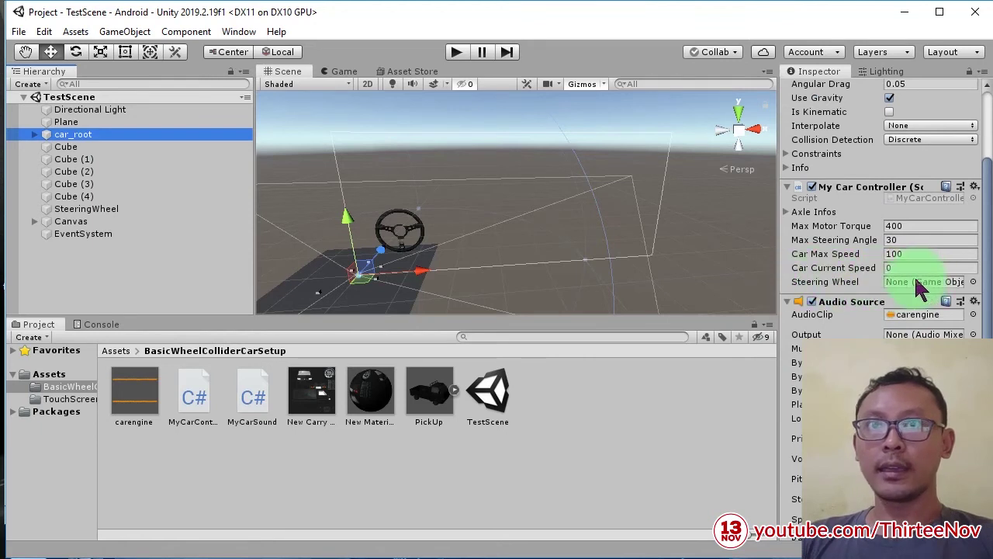
mouse_move(84, 217)
mouse_down()
mouse_move(155, 243)
mouse_move(793, 306)
mouse_up()
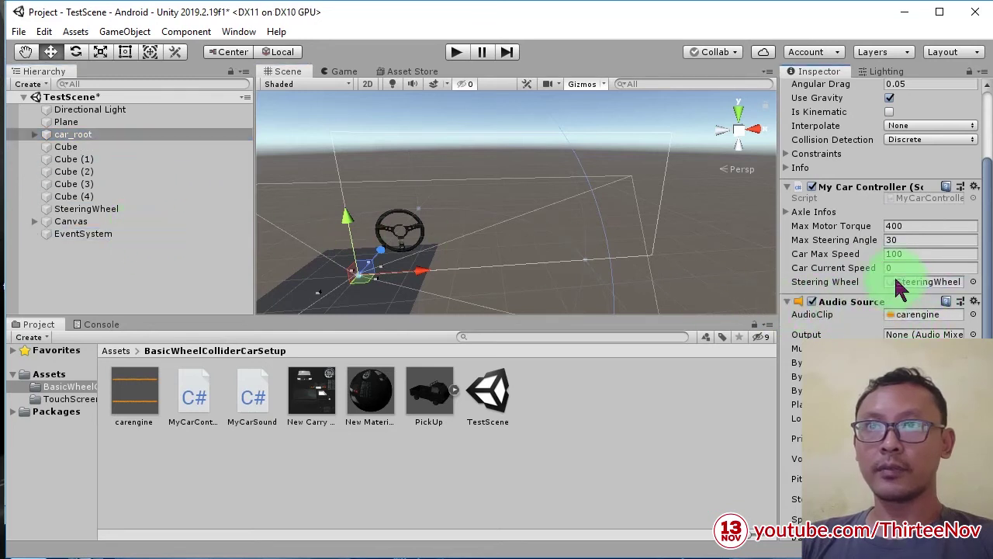
click(398, 207)
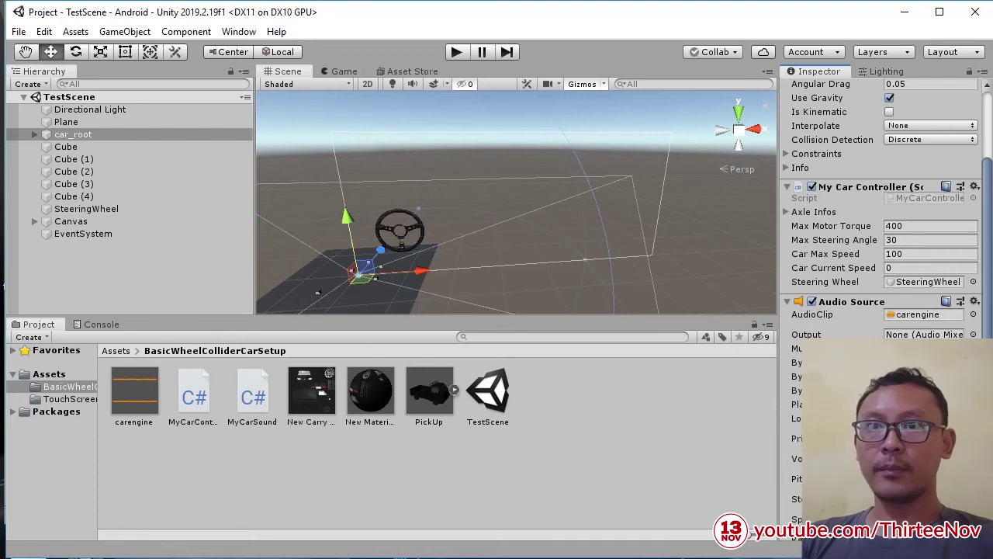
key(alt+Tab)
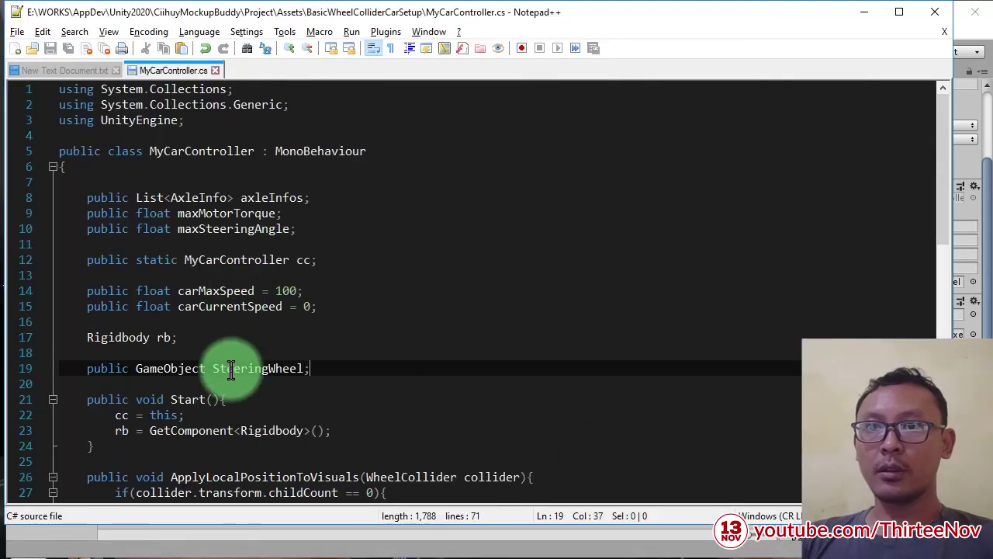
Replace Input.GetAxis("Horizontal") on line 44 with the copied SteeringWheel field name.
right_click(260, 380)
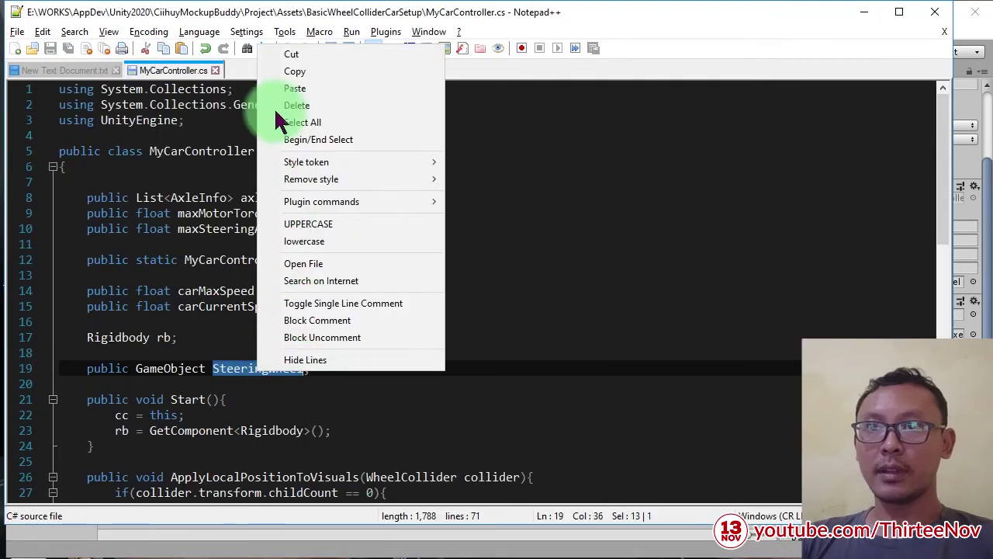
click(291, 70)
scroll(285, 351, down, 4)
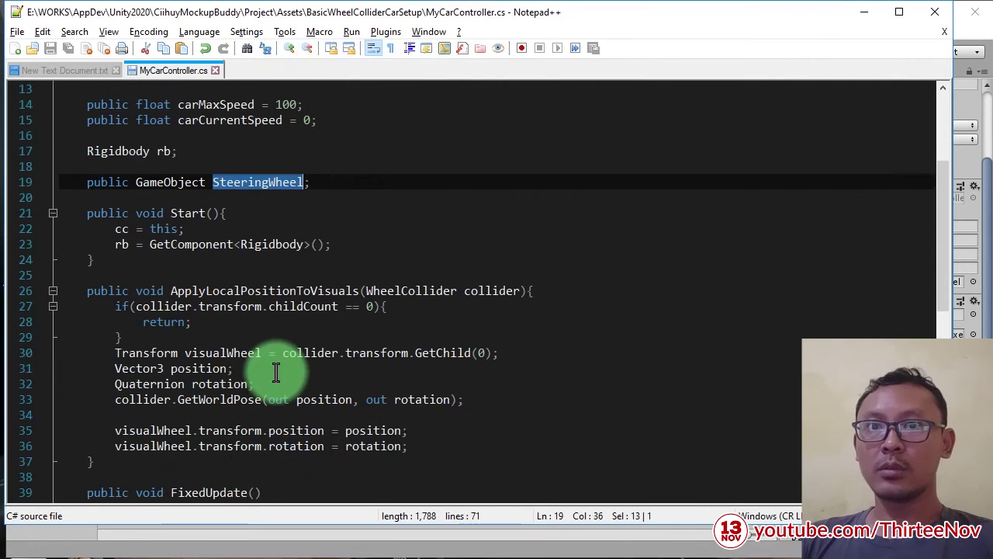
scroll(266, 377, down, 2)
scroll(194, 349, down, 4)
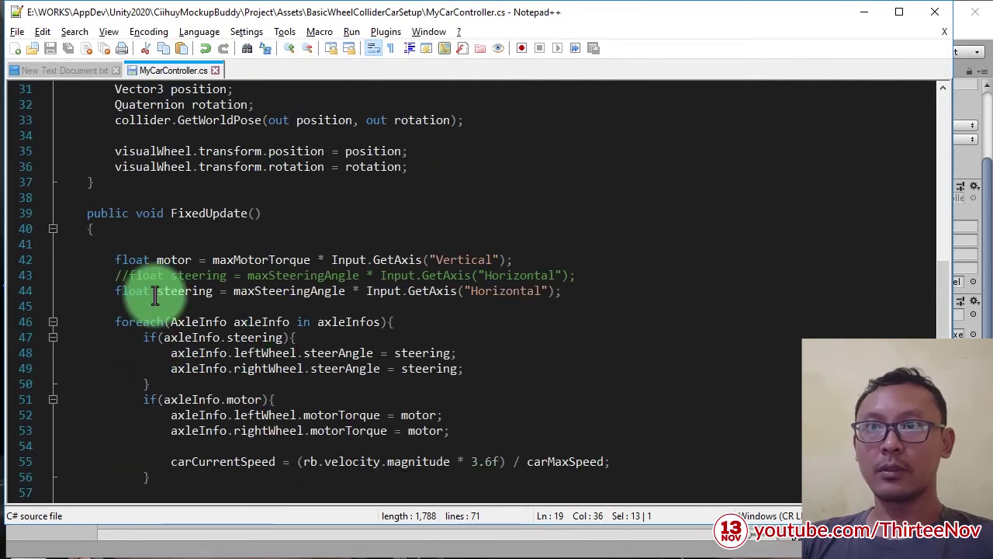
click(366, 291)
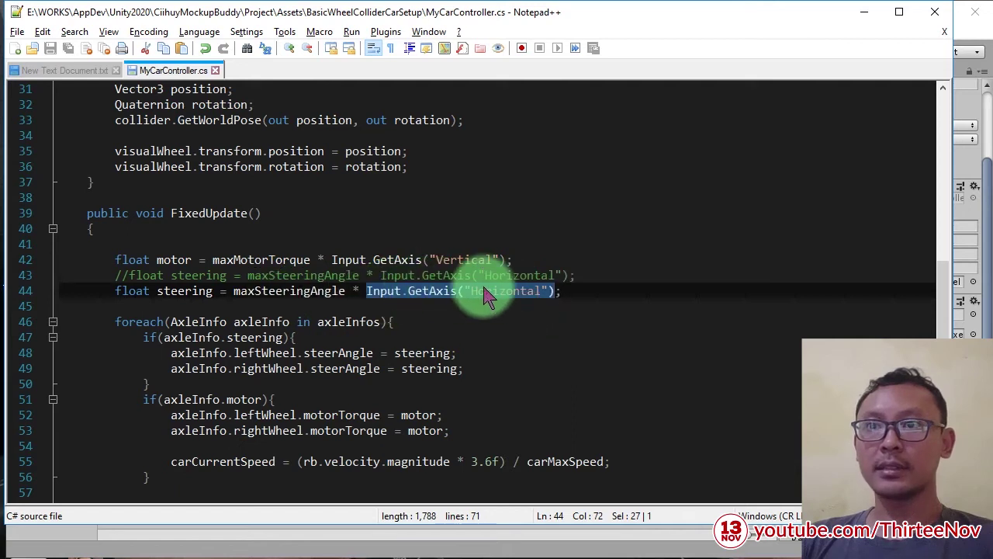
key(Delete)
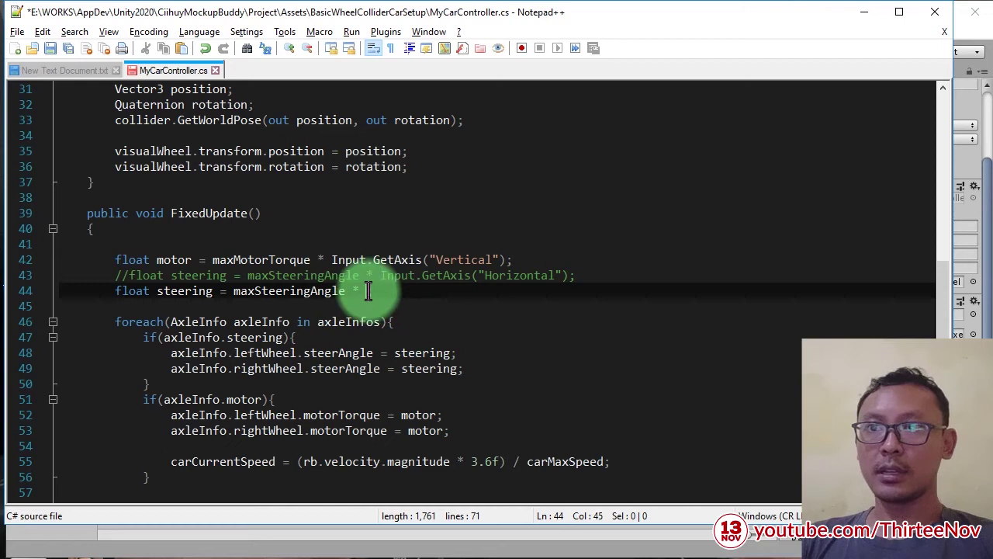
right_click(368, 291)
click(438, 333)
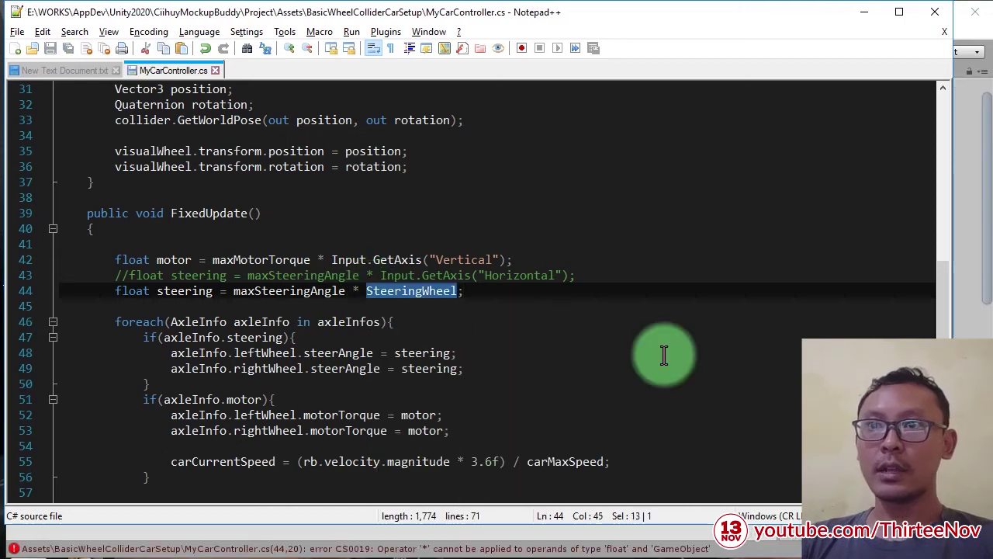
Check the CS0019 compile error in Unity and open Assets/TouchScreenSteeringWheel.
click(328, 547)
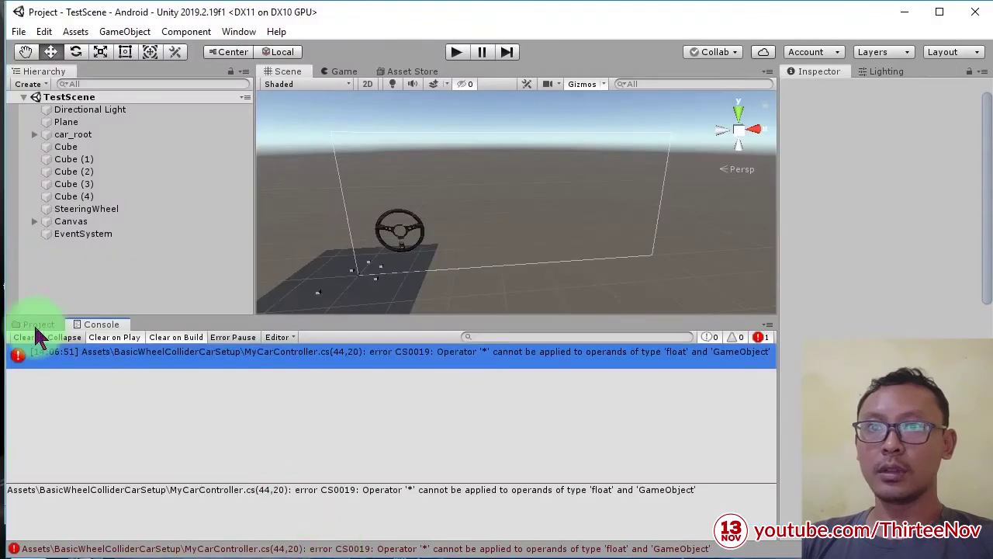
click(37, 326)
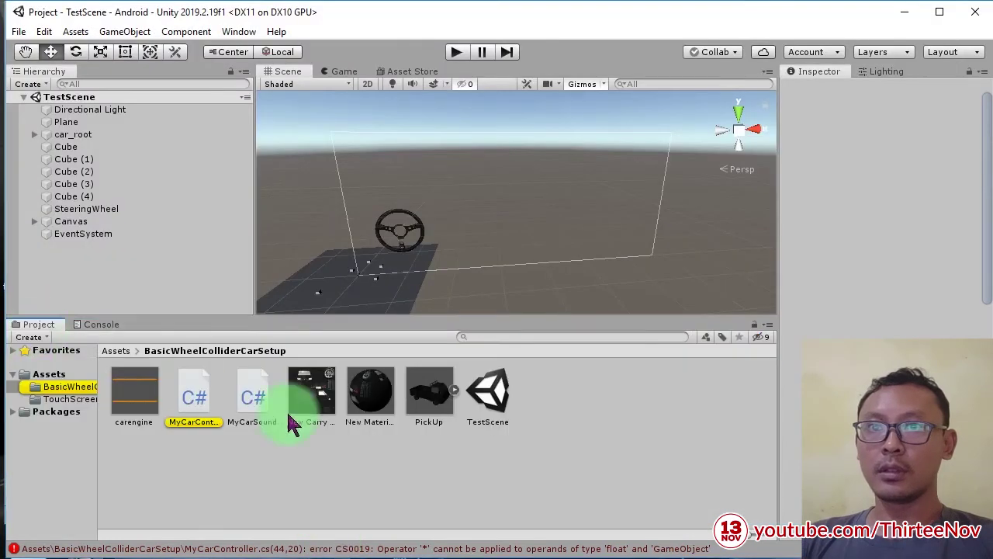
click(116, 350)
double_click(195, 396)
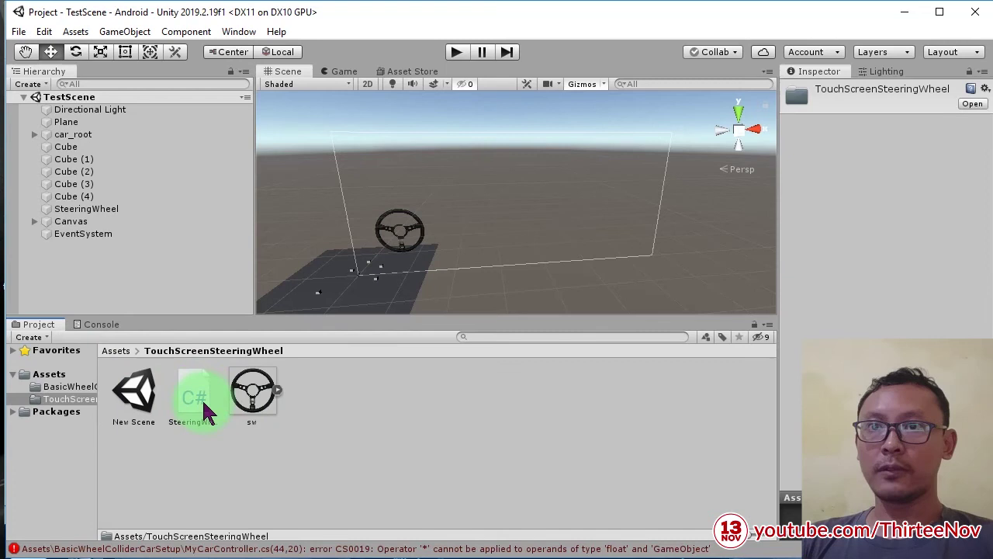
Open the SteeringWheel script and copy the GetClampedValue() method name.
double_click(194, 397)
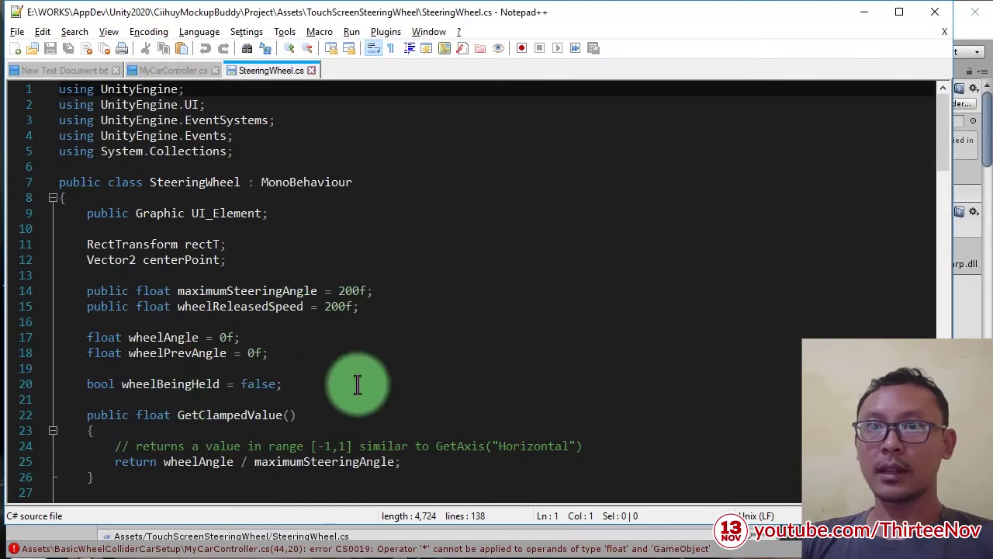
click(177, 322)
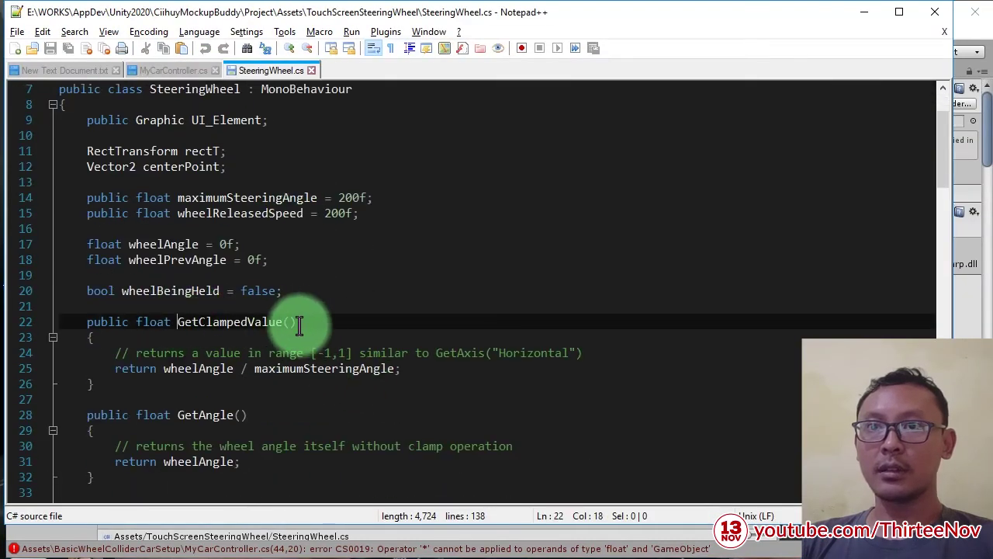
shift+click(296, 322)
right_click(261, 325)
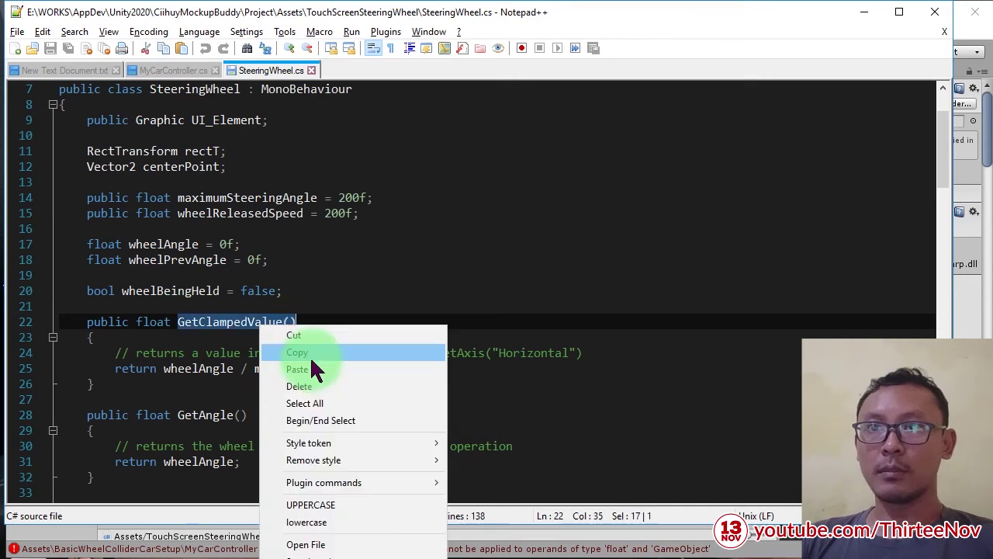
click(308, 351)
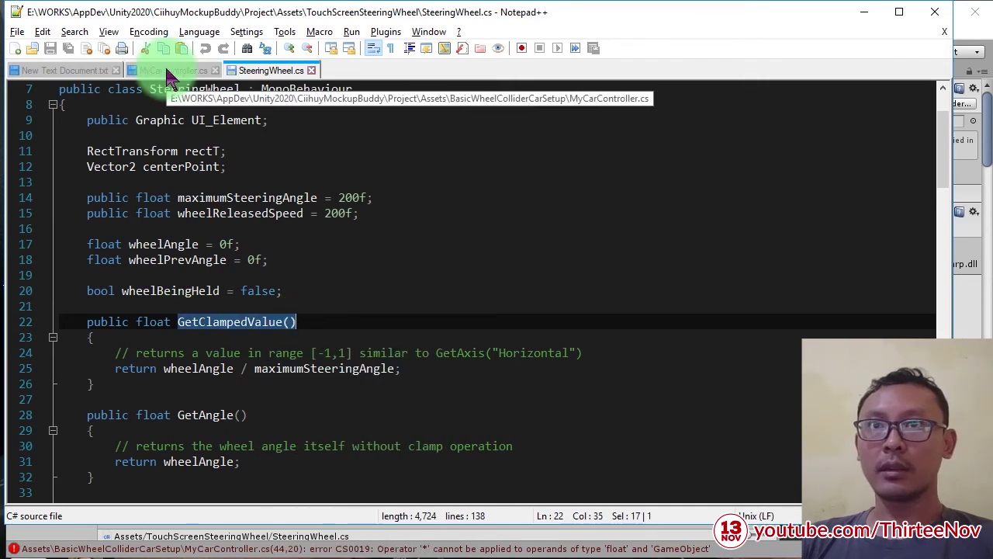
Append .GetComponent<SteeringWheel>().GetClampedValue() to SteeringWheel on line 44 and save.
click(164, 71)
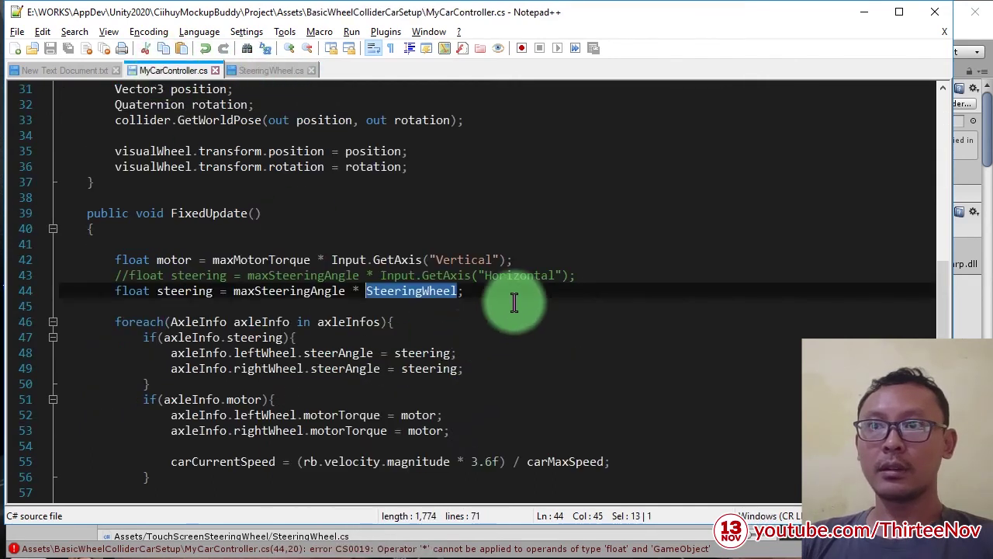
click(468, 290)
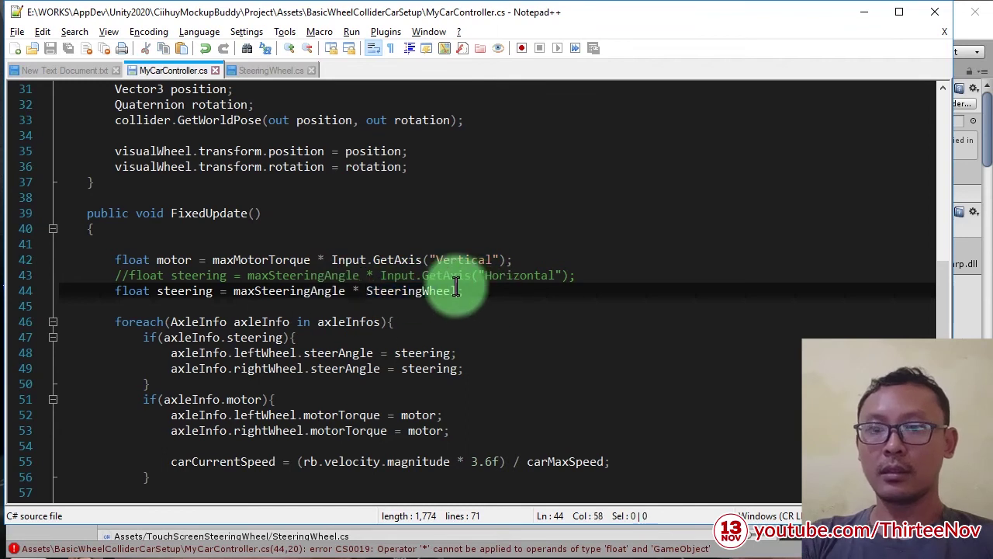
text(.GetCo)
key(Return)
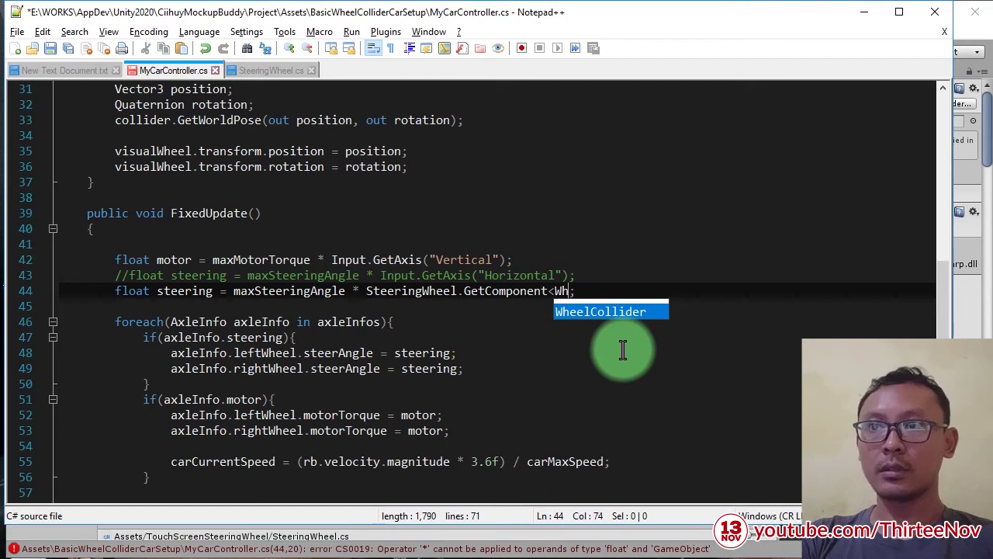
text(Steeri)
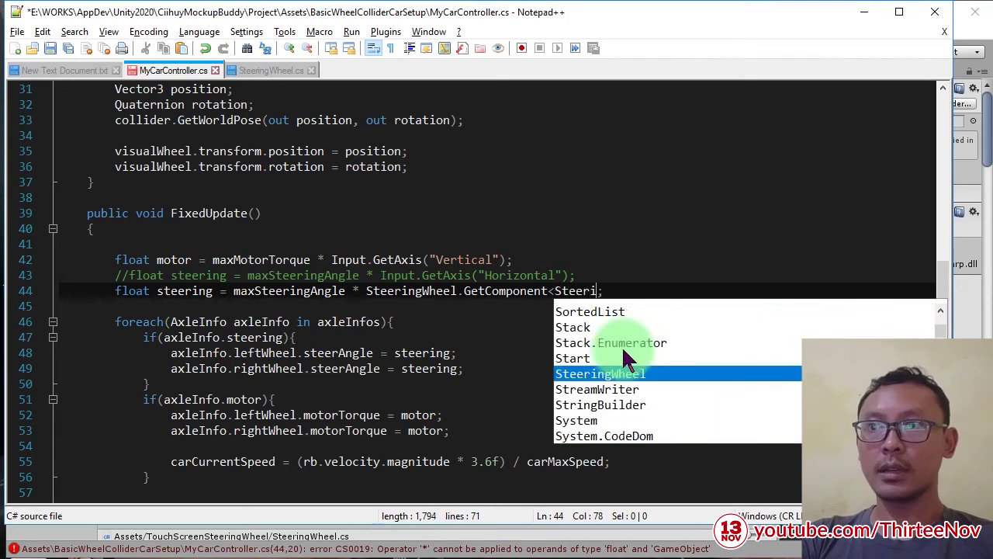
text(n)
key(Return)
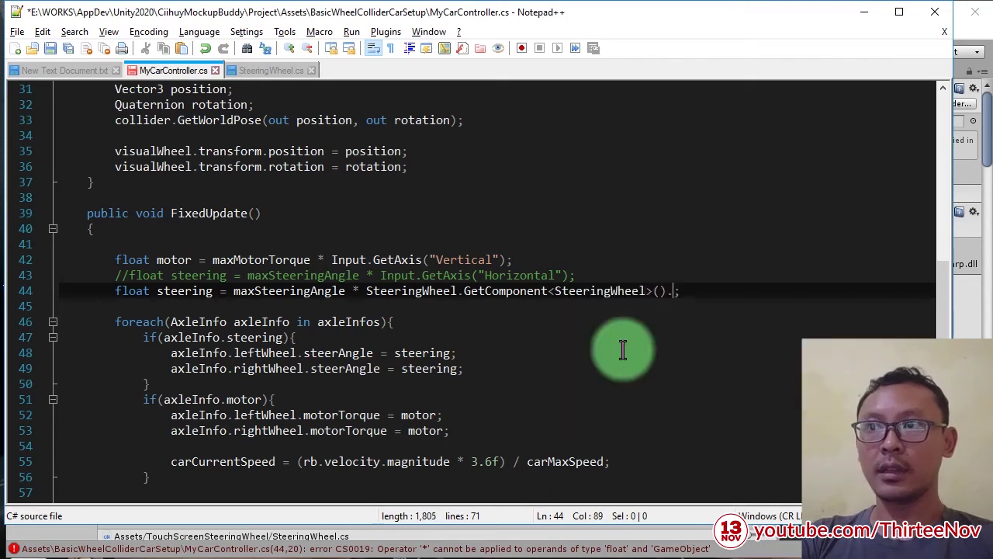
key(ctrl+s)
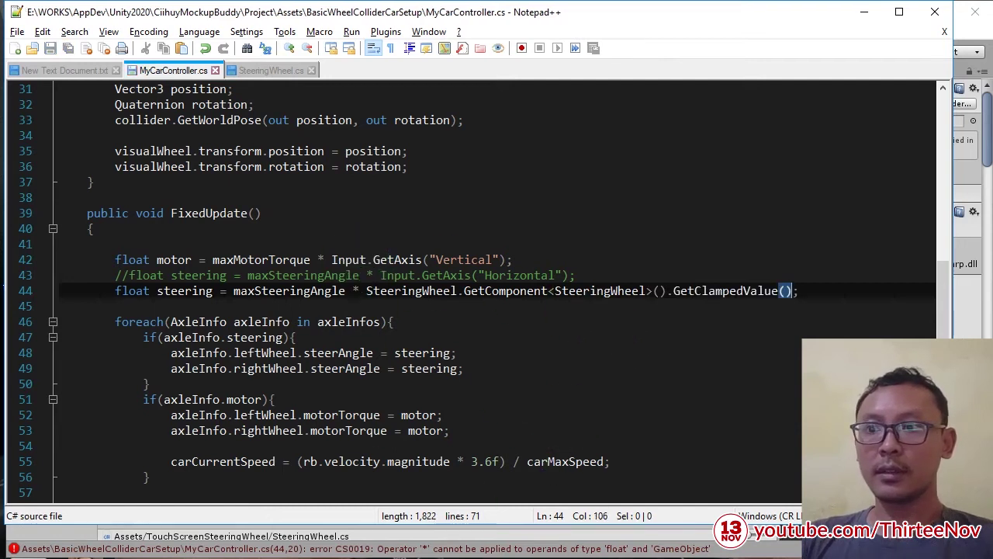
key(alt+Tab)
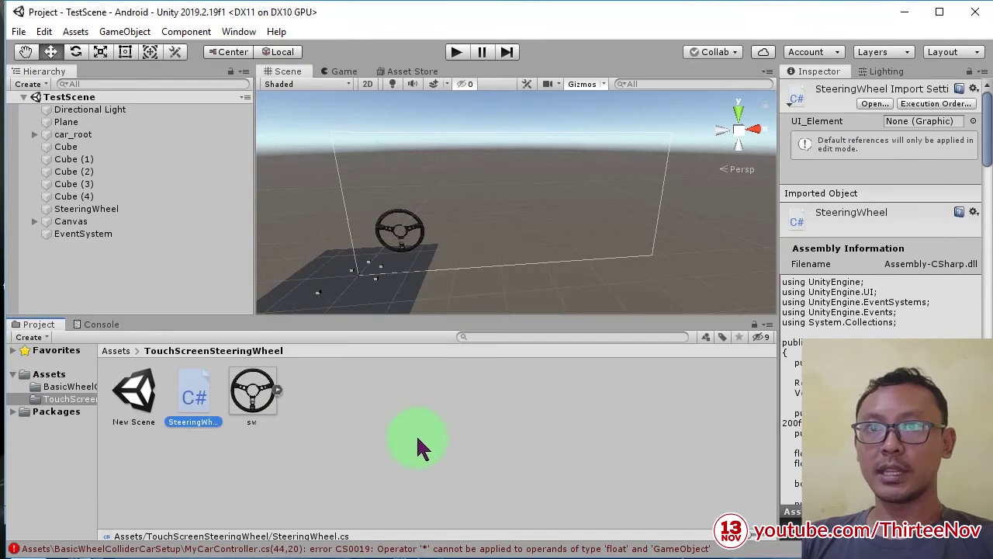
With the Console showing, play TestScene, steer the car with the on-screen wheel, then stop.
click(99, 325)
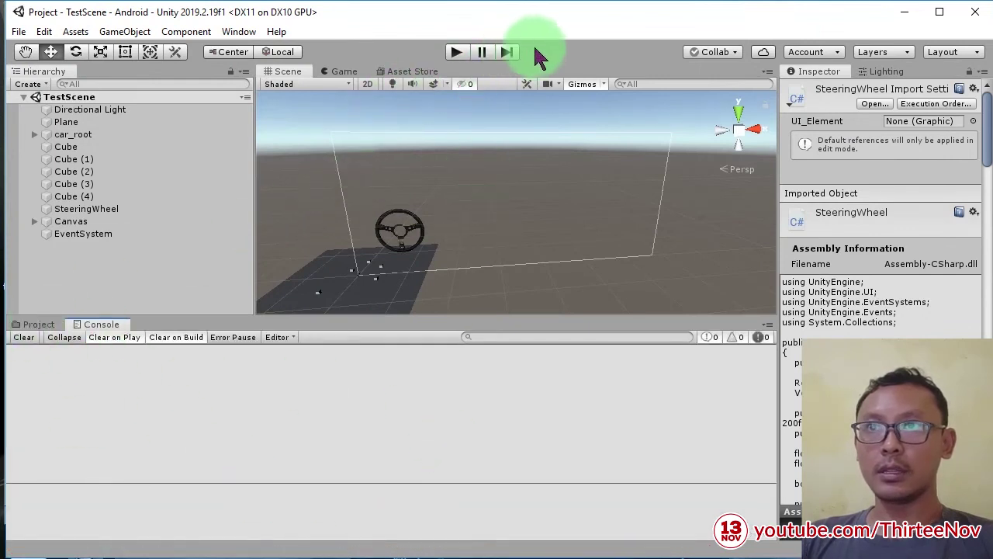
click(456, 53)
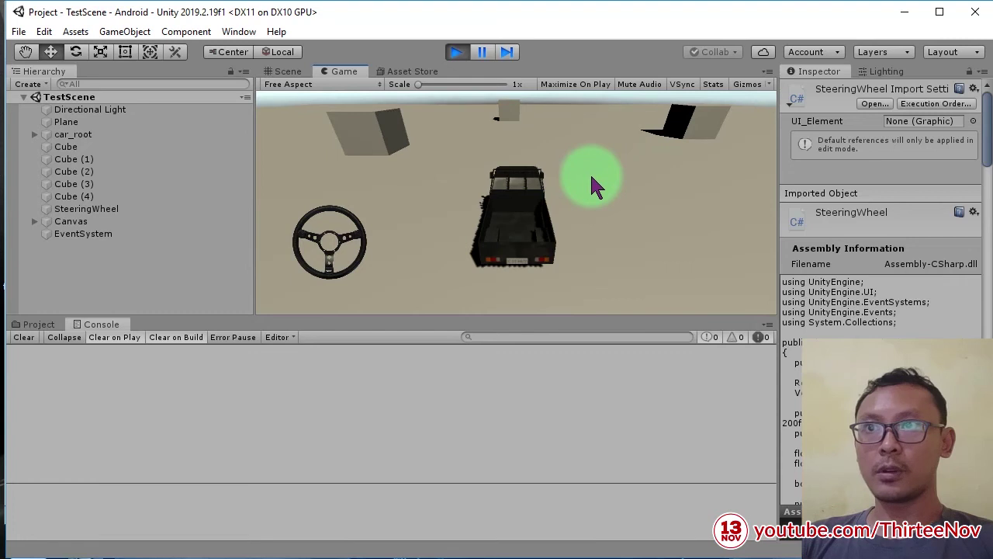
mouse_move(310, 228)
mouse_down()
mouse_move(353, 223)
mouse_move(365, 293)
mouse_move(526, 293)
mouse_move(311, 187)
mouse_move(409, 192)
mouse_up()
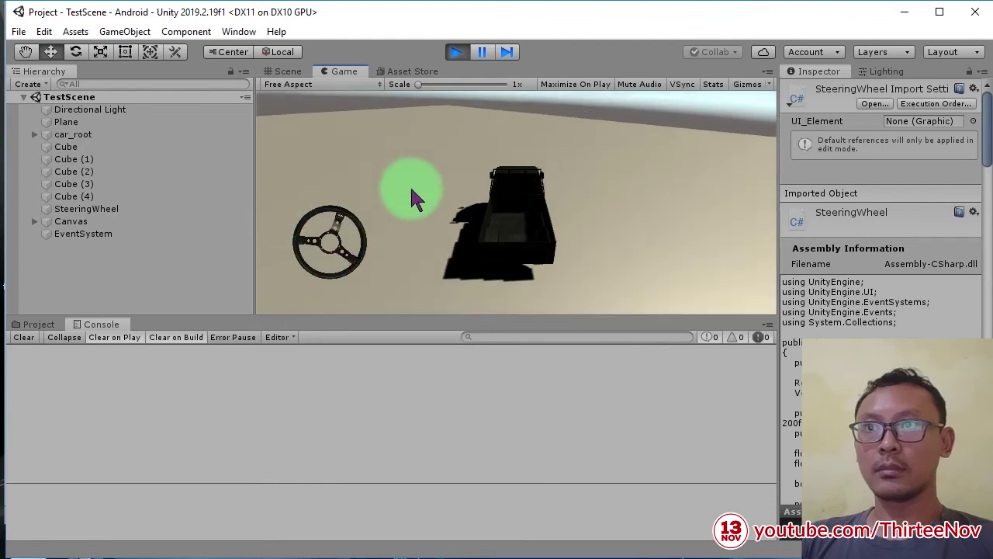
drag(409, 186, 446, 172)
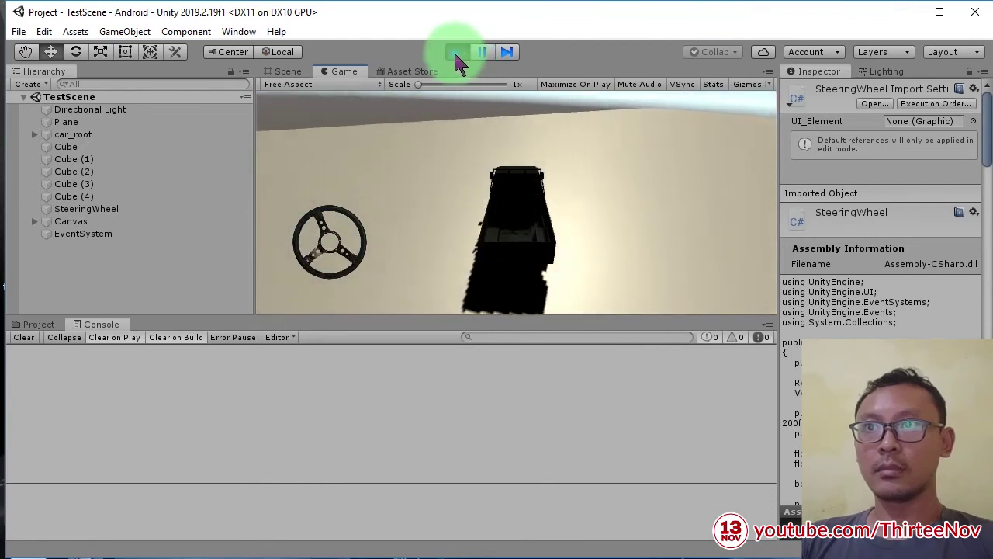
click(456, 52)
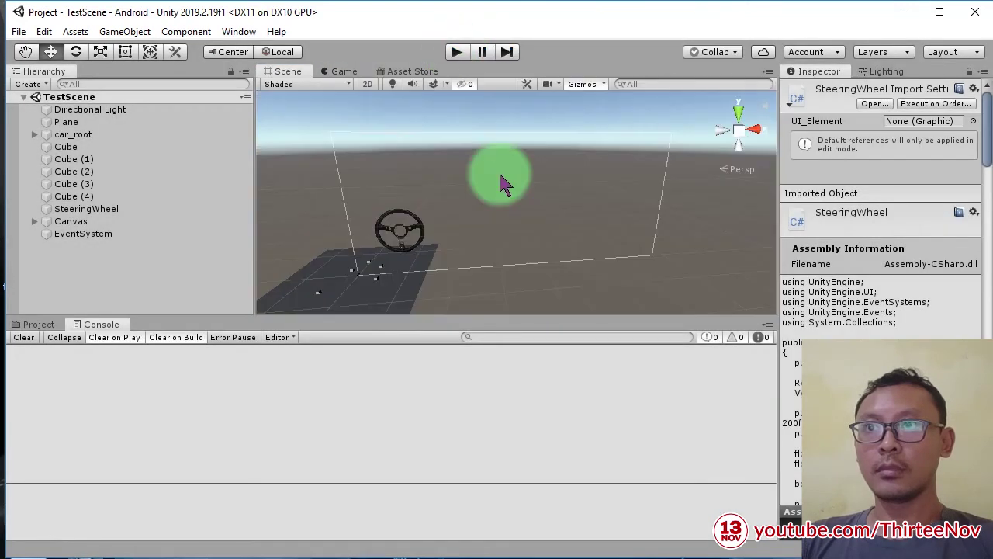
Select the Main Camera under car_root and move it close to the car.
click(34, 134)
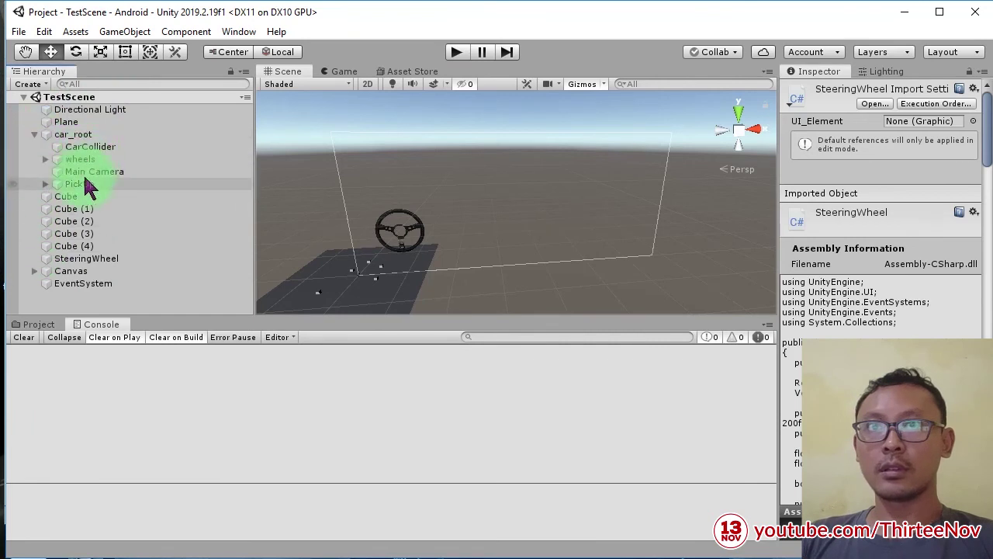
double_click(86, 172)
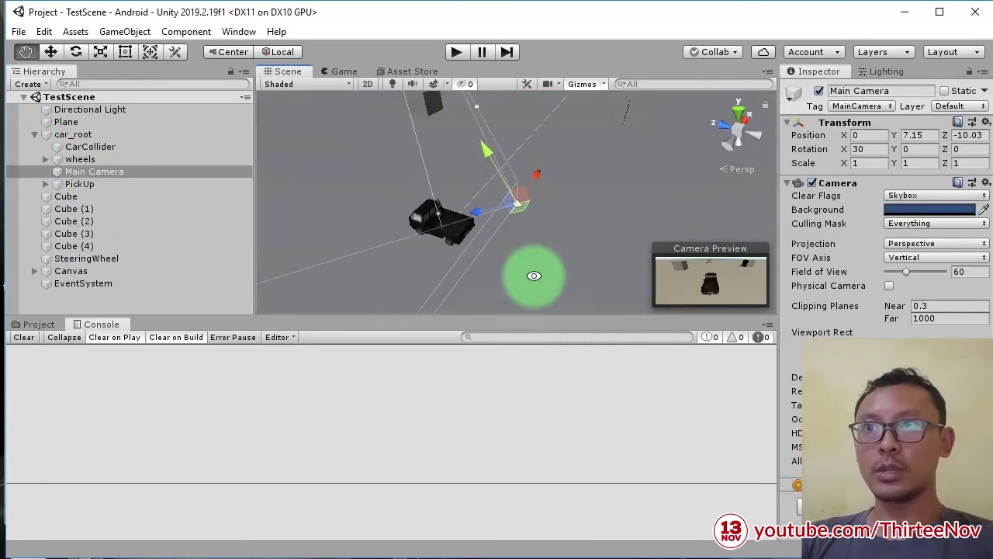
drag(526, 235, 449, 223)
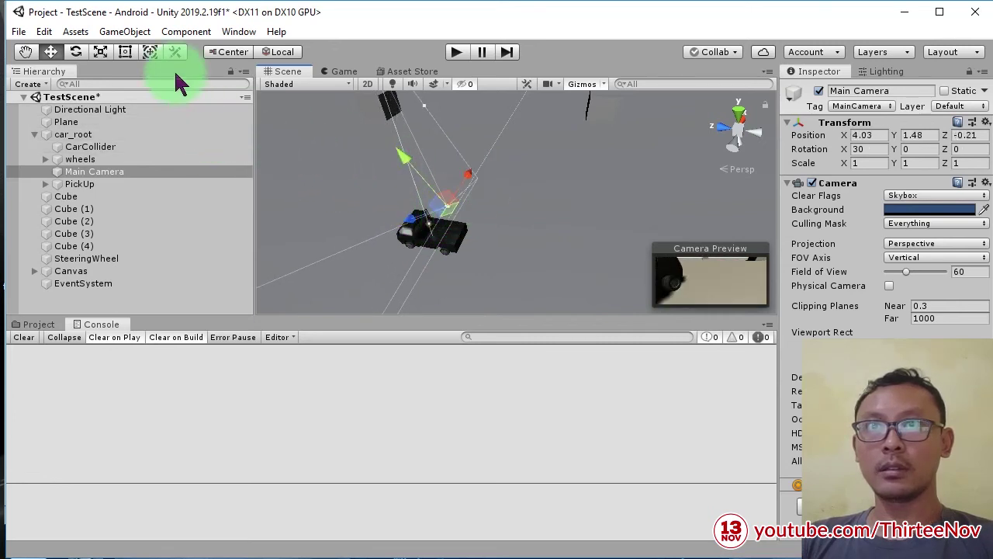
In Global space, turn the camera to Y -26.782, raise it above the car, and save TestScene.
click(271, 52)
mouse_move(476, 240)
mouse_down()
mouse_move(522, 236)
mouse_move(537, 218)
mouse_up()
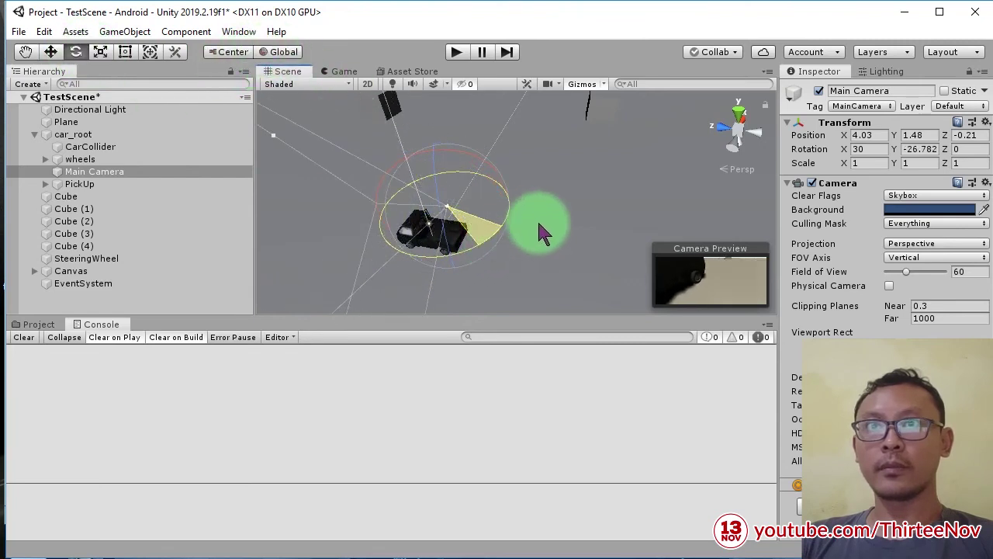
click(50, 51)
drag(439, 181, 440, 171)
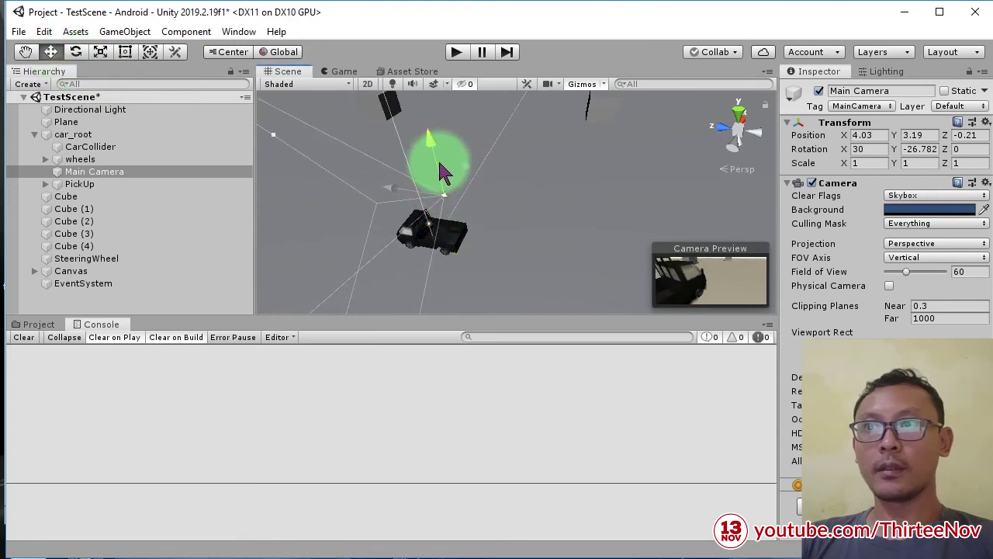
key(ctrl+s)
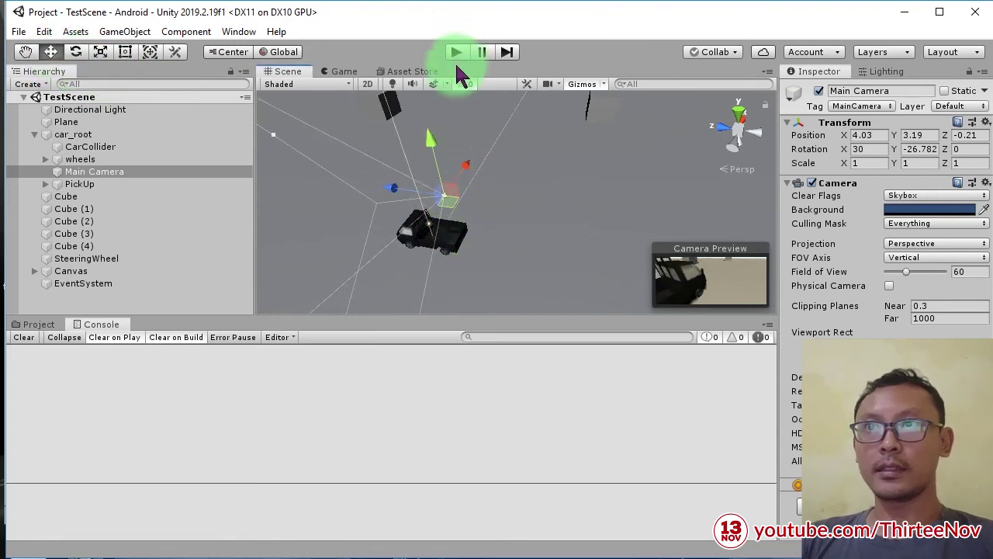
Play TestScene and steer the car left and right by dragging the on-screen steering wheel.
click(458, 53)
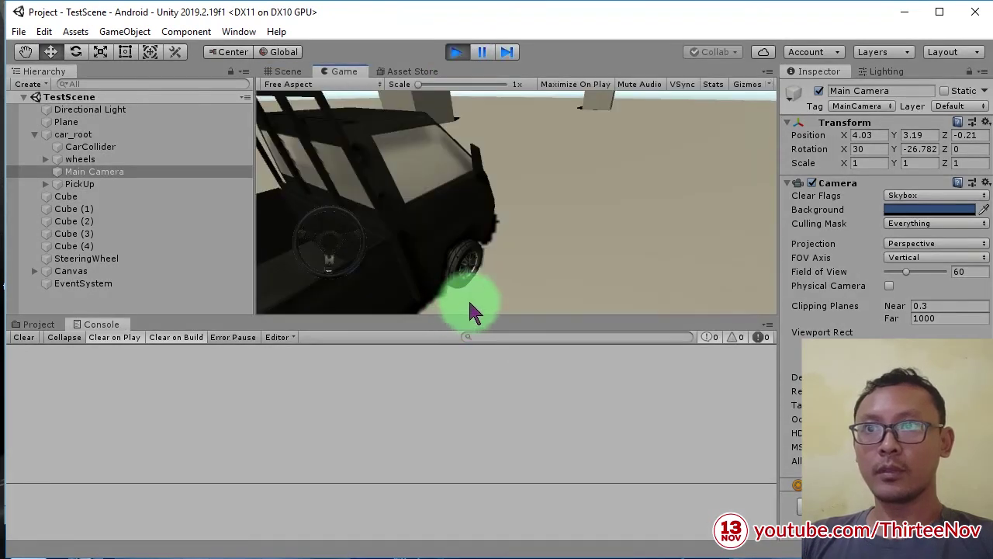
mouse_move(341, 215)
mouse_down()
mouse_move(292, 264)
mouse_move(324, 308)
mouse_move(288, 308)
mouse_move(420, 339)
mouse_up()
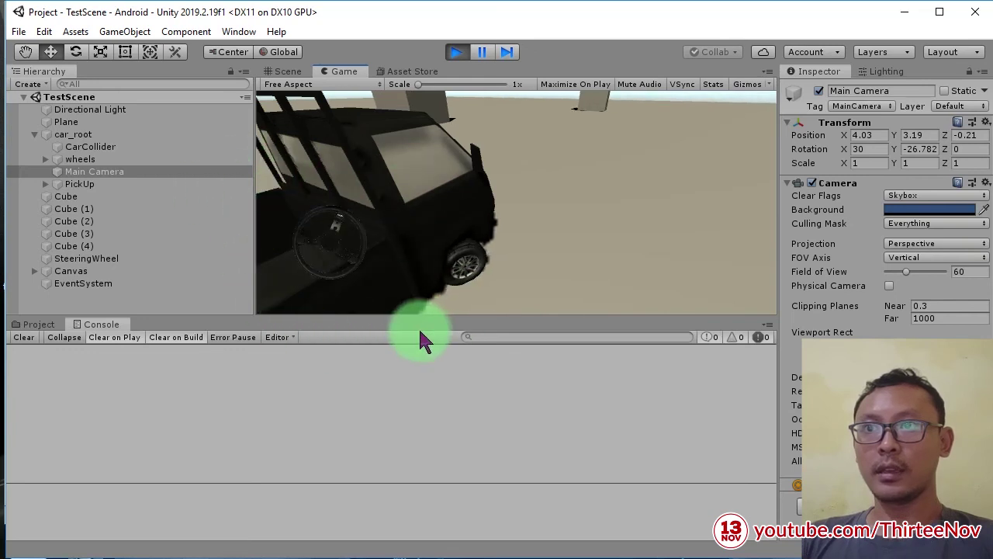
mouse_move(419, 339)
mouse_down()
mouse_move(491, 203)
mouse_move(271, 198)
mouse_up()
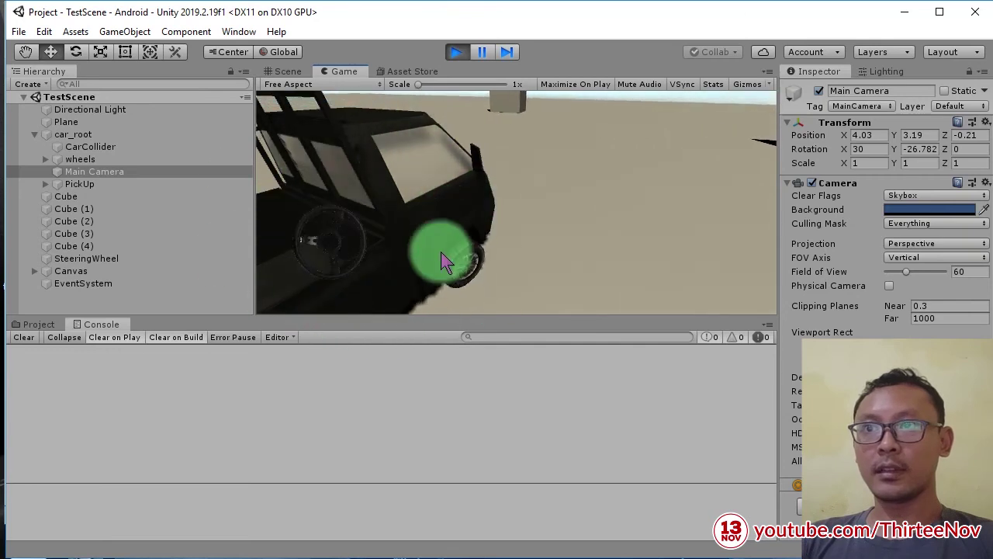
mouse_move(271, 197)
mouse_down()
mouse_move(431, 301)
mouse_move(439, 185)
mouse_move(275, 212)
mouse_move(504, 236)
mouse_move(244, 294)
mouse_move(451, 145)
mouse_move(204, 220)
mouse_move(529, 303)
mouse_move(365, 155)
mouse_move(321, 307)
mouse_move(404, 315)
mouse_move(294, 258)
mouse_move(310, 244)
mouse_move(349, 281)
mouse_move(477, 293)
mouse_move(382, 269)
mouse_move(183, 362)
mouse_move(534, 222)
mouse_move(282, 111)
mouse_move(485, 48)
mouse_move(384, 246)
mouse_move(266, 181)
mouse_move(456, 223)
mouse_move(191, 315)
mouse_move(326, 388)
mouse_move(321, 260)
mouse_move(405, 242)
mouse_move(318, 213)
mouse_move(204, 247)
mouse_move(296, 260)
mouse_move(328, 224)
mouse_move(377, 210)
mouse_move(473, 233)
mouse_move(258, 303)
mouse_move(163, 277)
mouse_move(566, 284)
mouse_move(288, 111)
mouse_move(485, 48)
mouse_move(416, 244)
mouse_move(290, 257)
mouse_move(456, 223)
mouse_up()
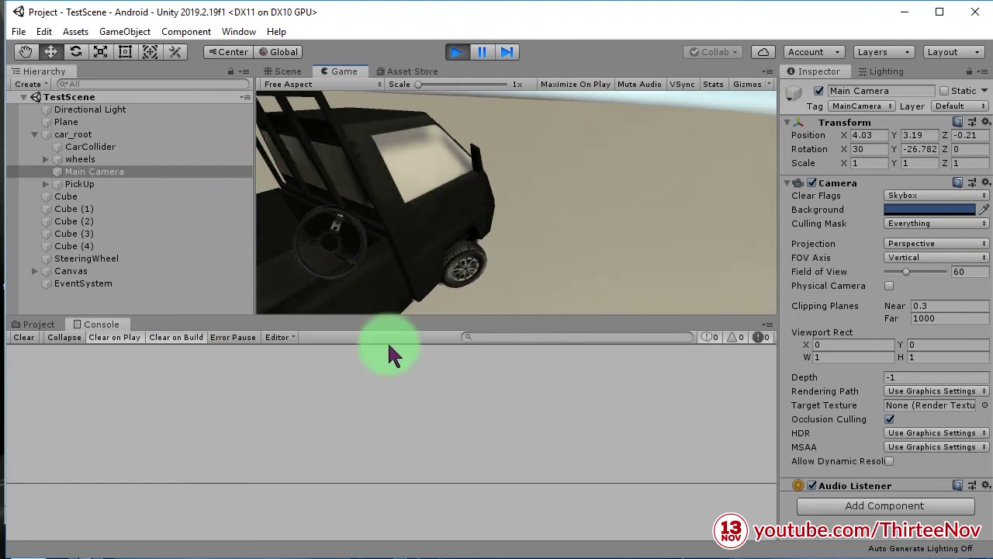
drag(374, 287, 442, 177)
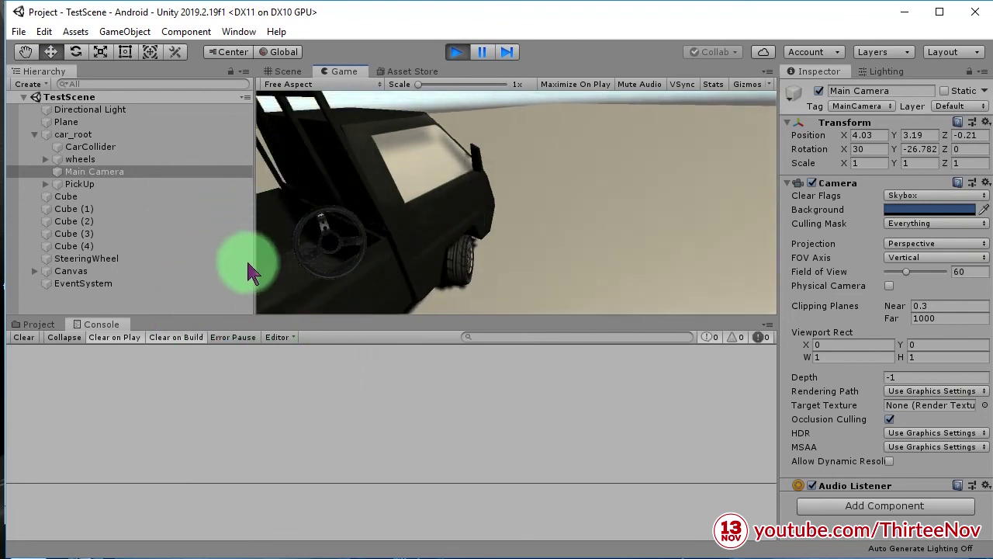